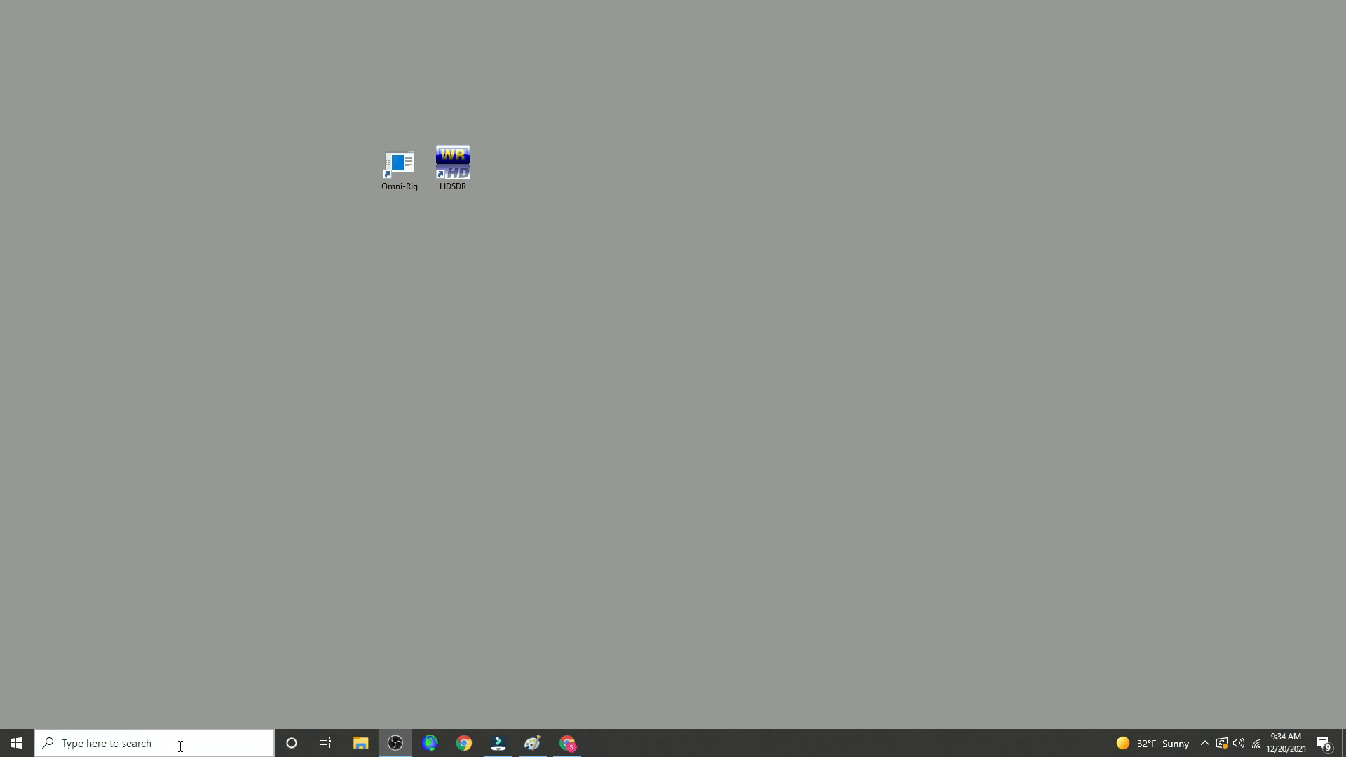
Open Device Manager and expand the Ports (COM & LPT) category to show the serial ports.
click(180, 747)
text(devices)
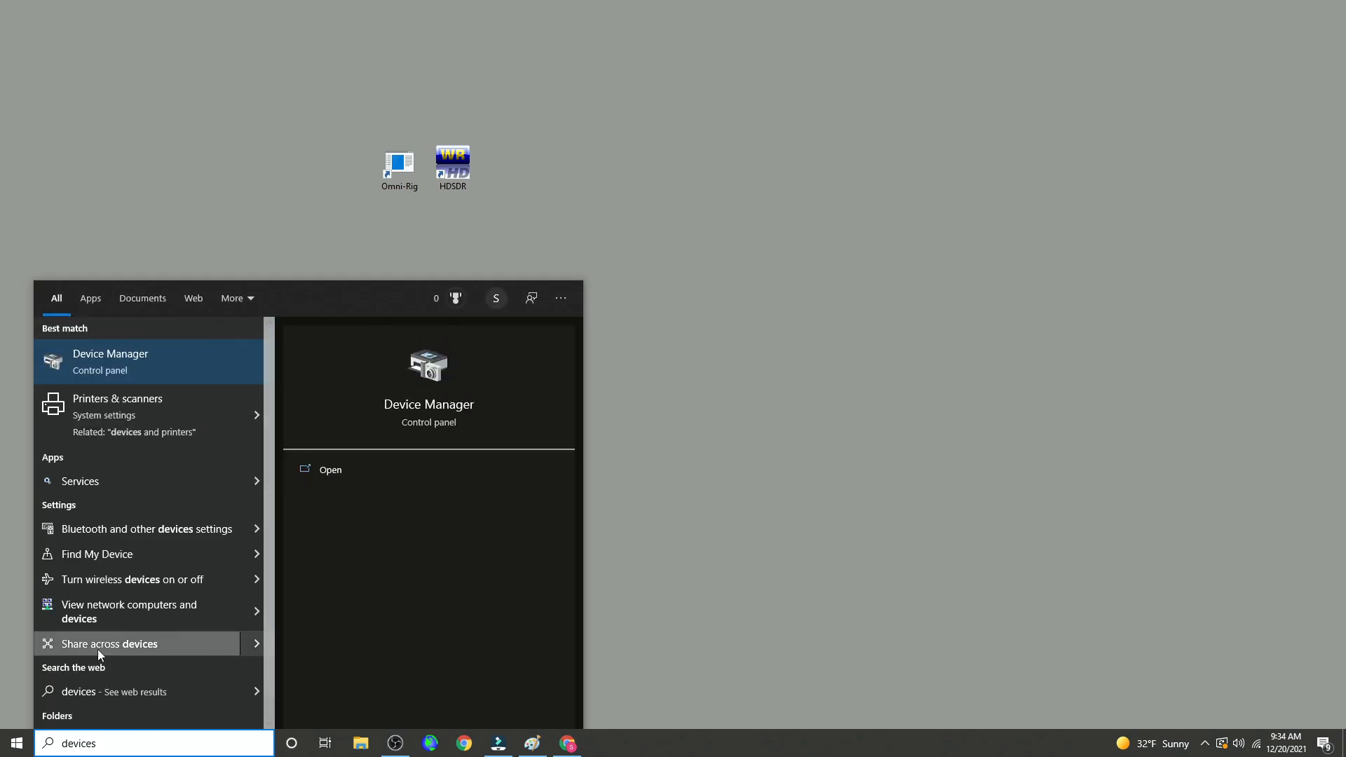
click(119, 367)
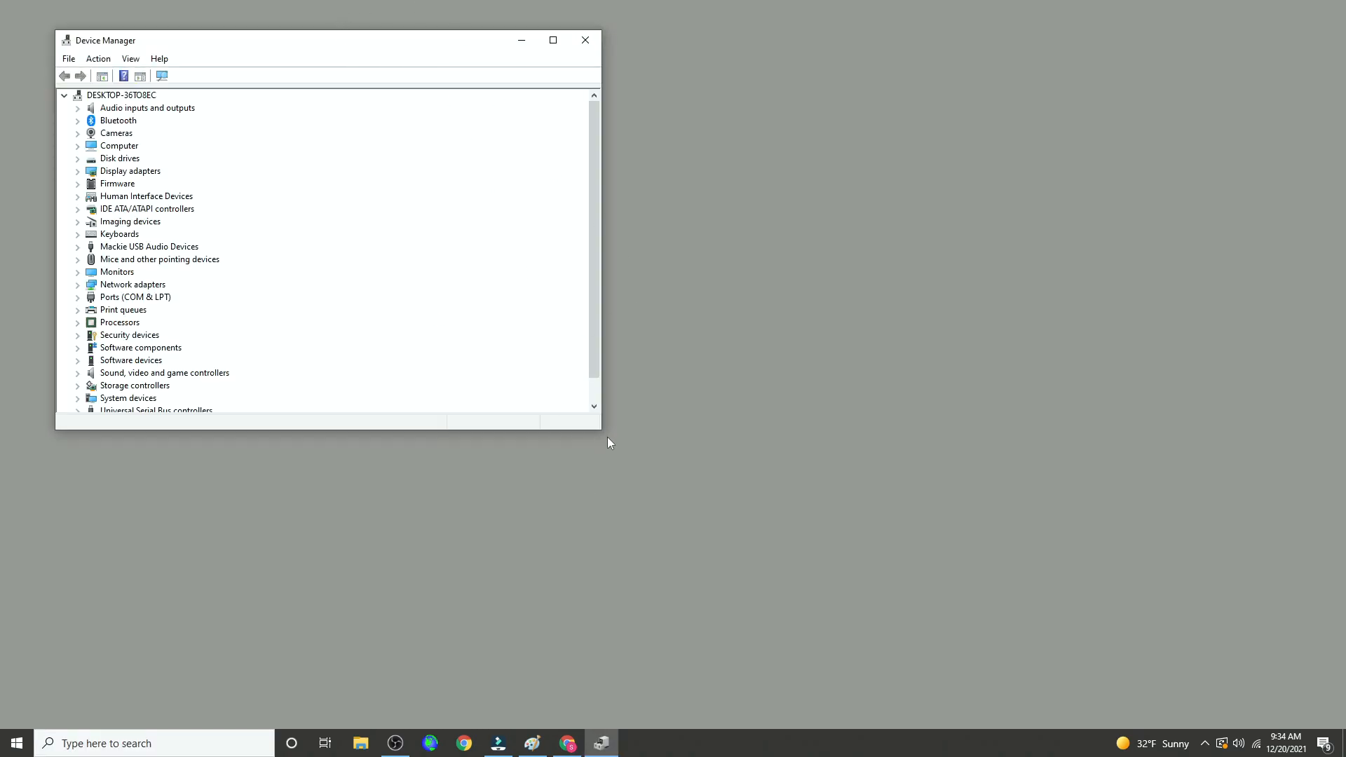
drag(449, 45, 511, 73)
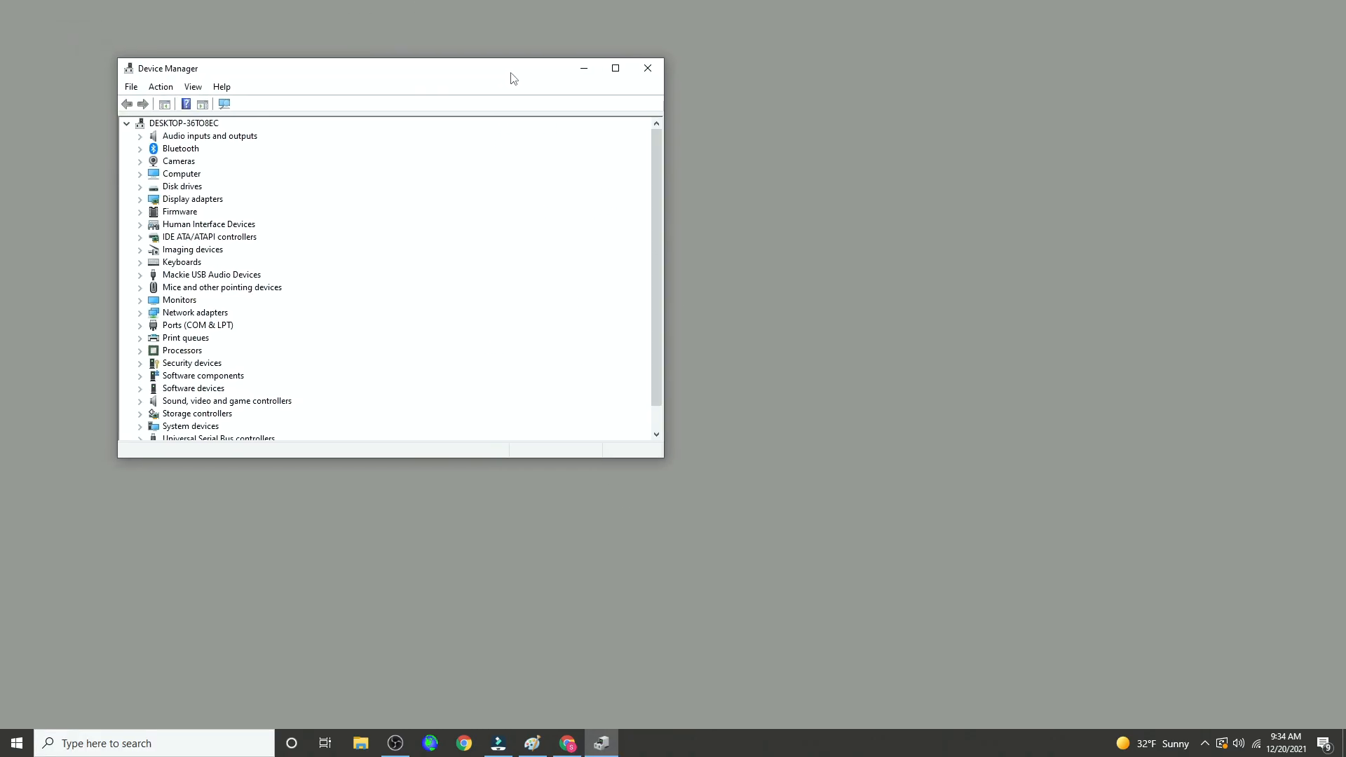
scroll(462, 217, down, 1)
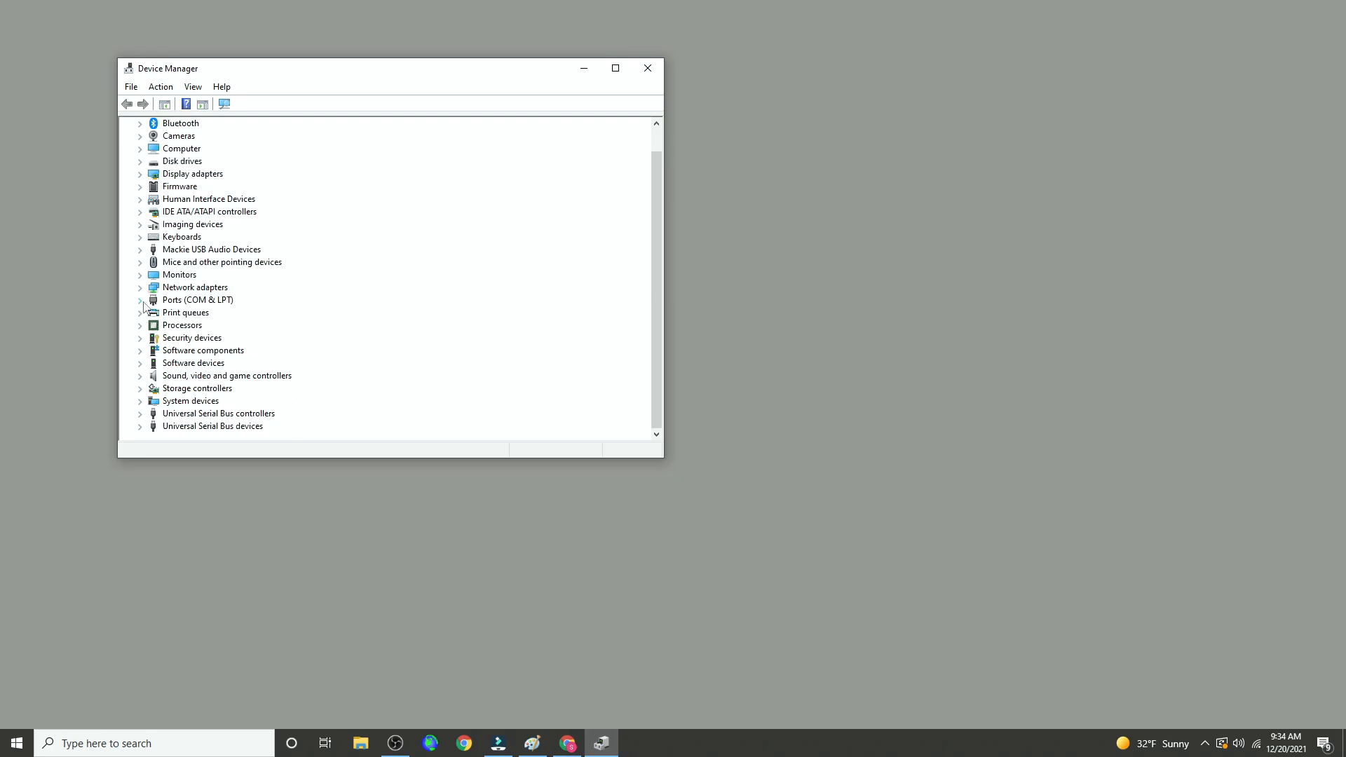
click(169, 301)
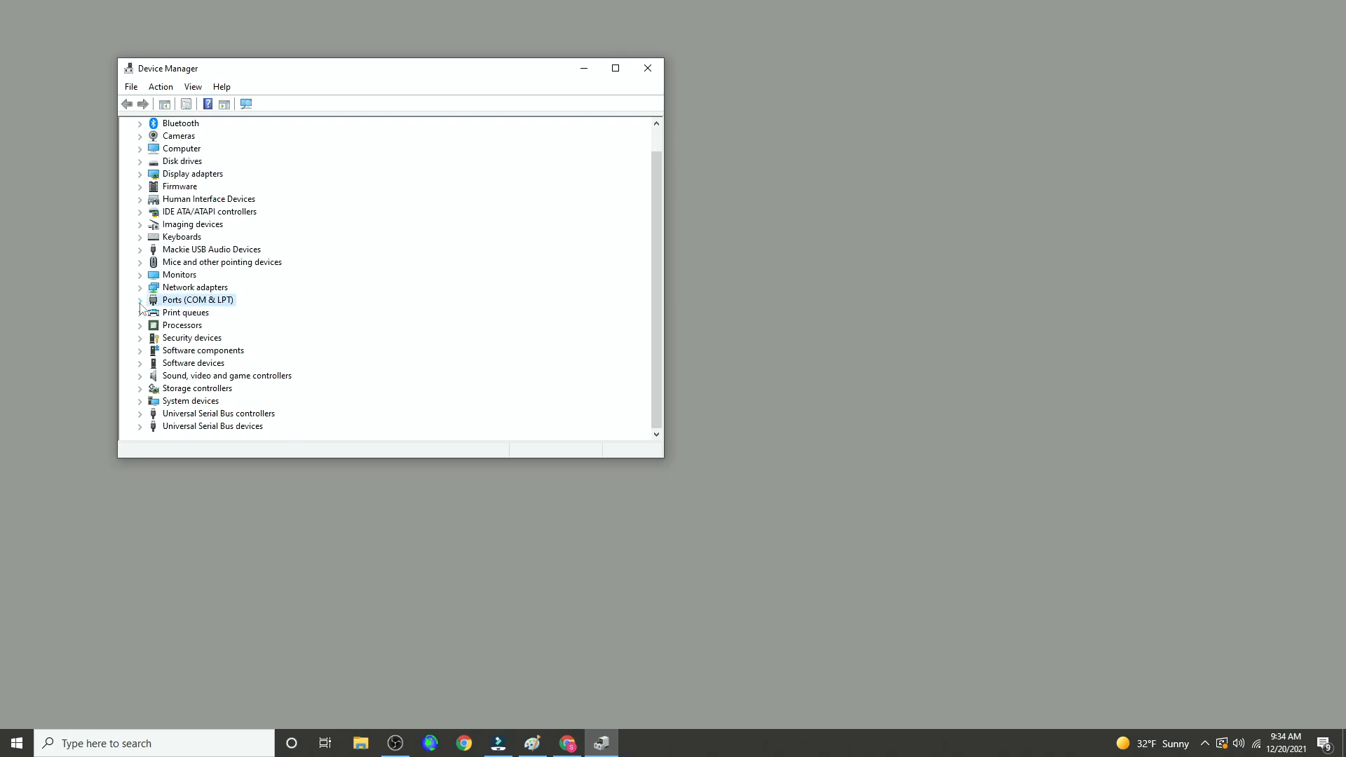
click(140, 301)
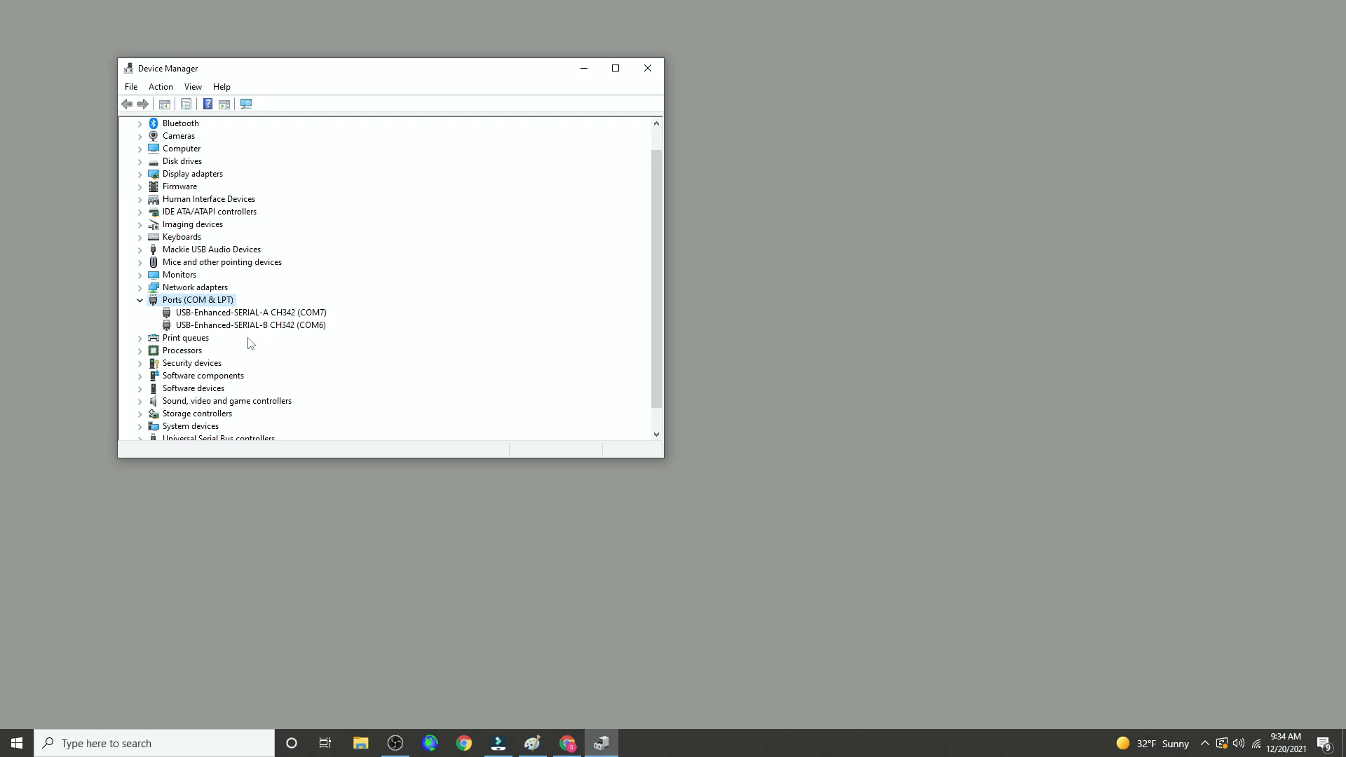
double_click(152, 299)
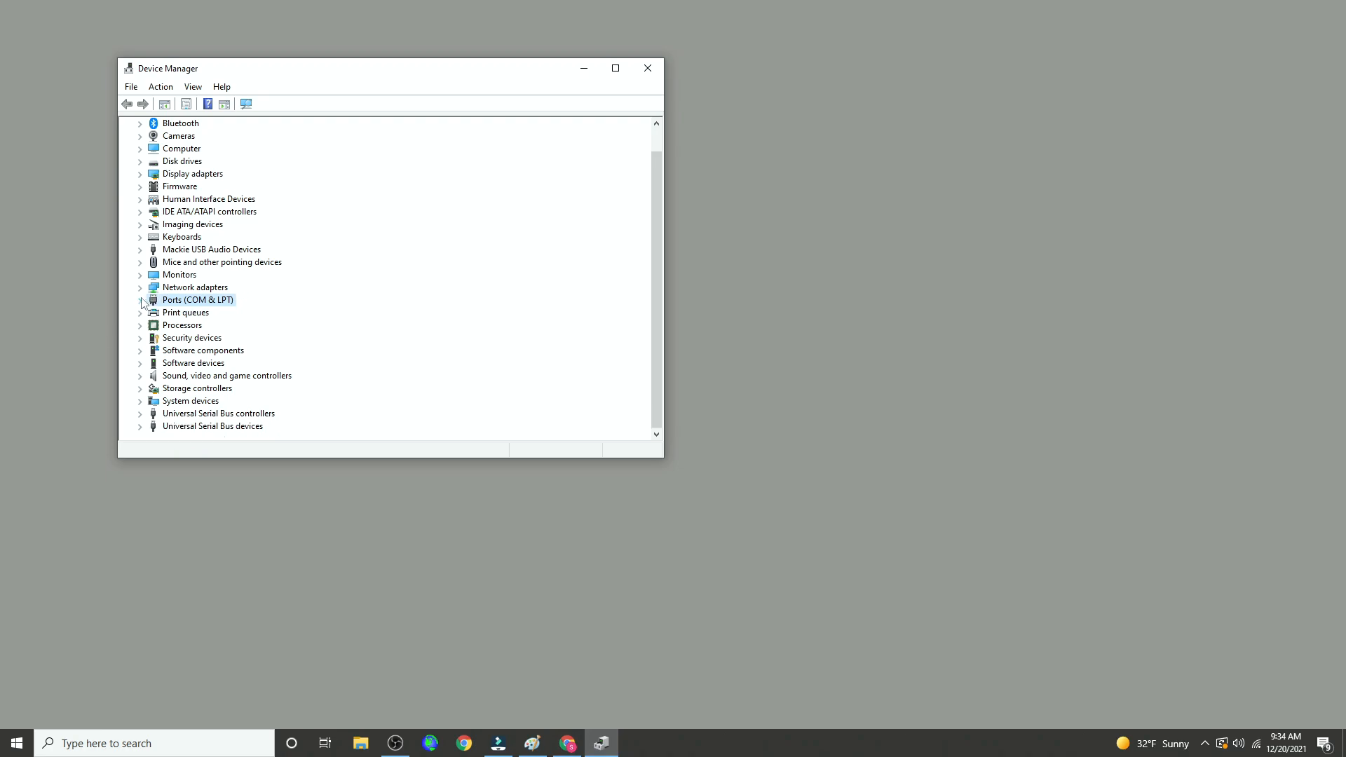
double_click(152, 299)
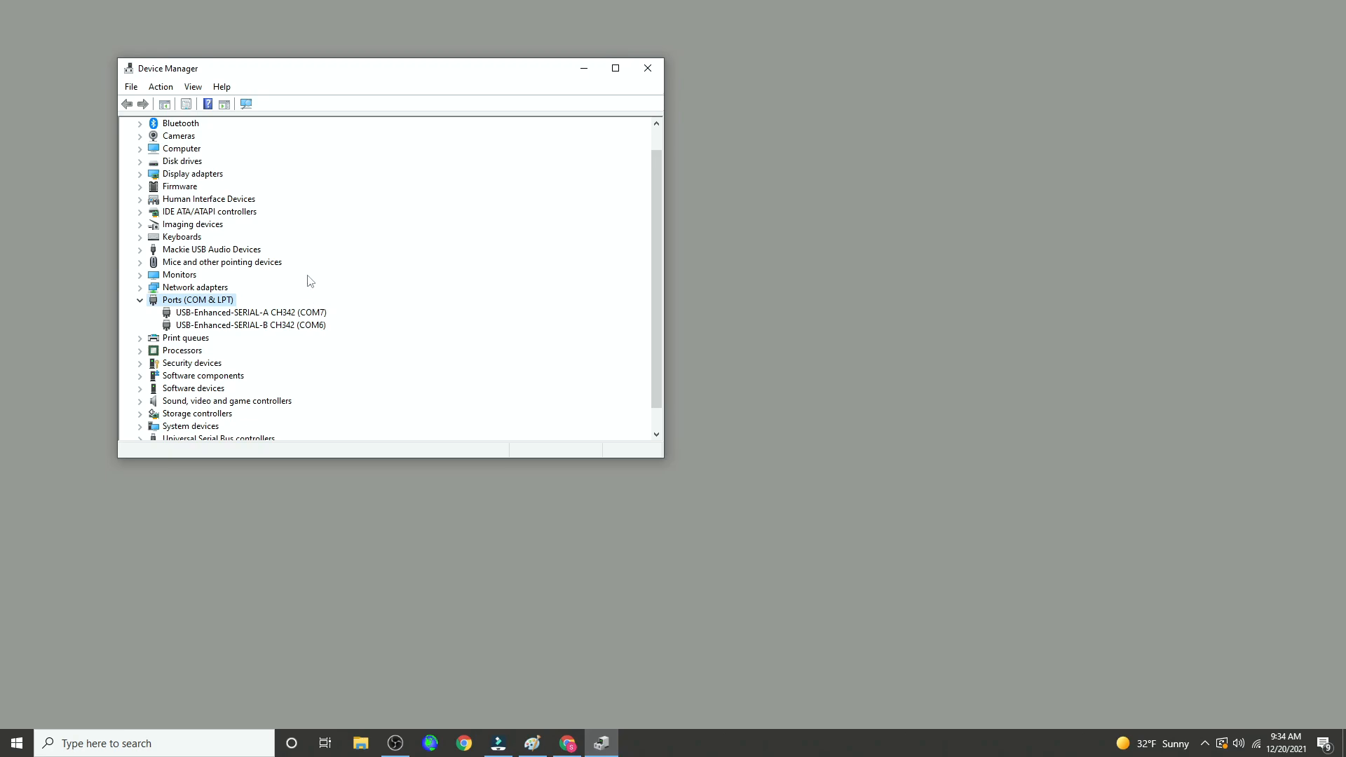
Set the USB-Enhanced-SERIAL-B port (COM6) to 19200 bits per second and review its advanced settings without changing them.
double_click(273, 326)
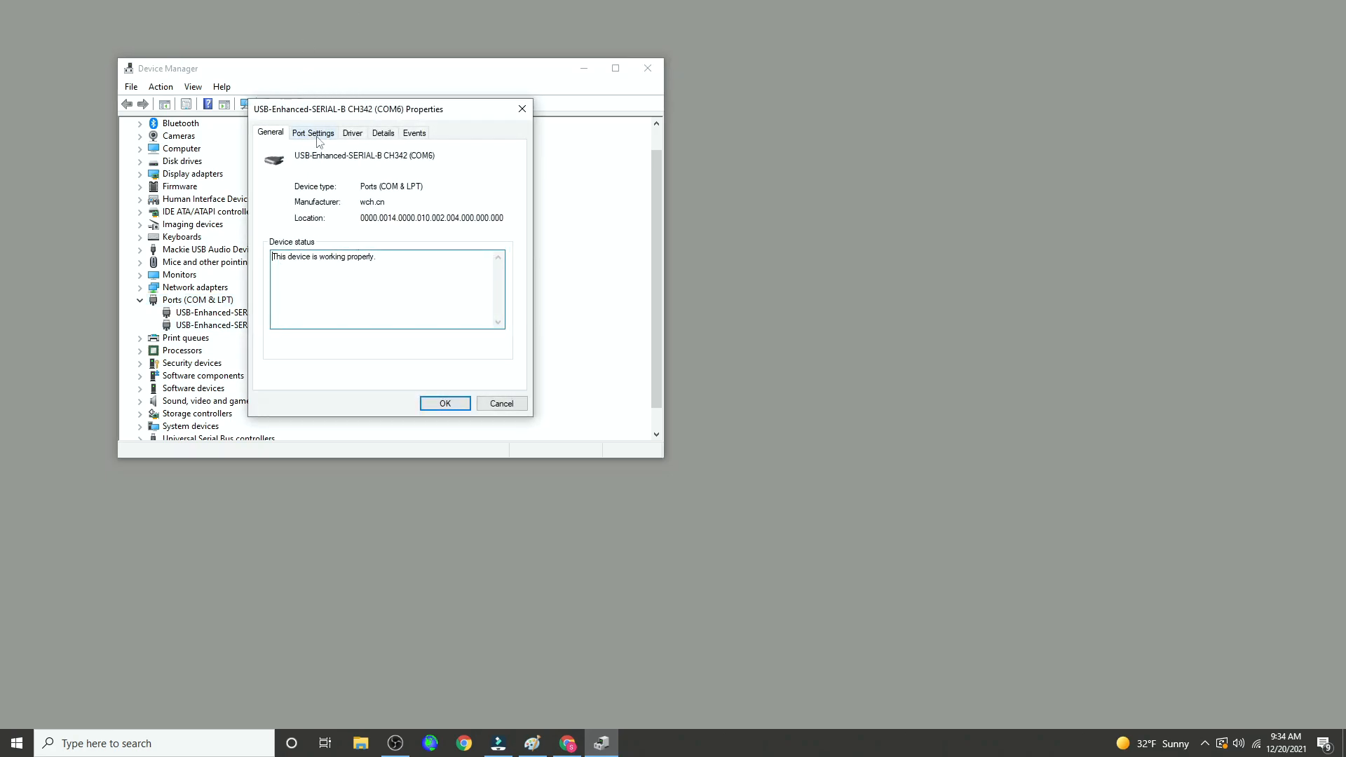
click(313, 131)
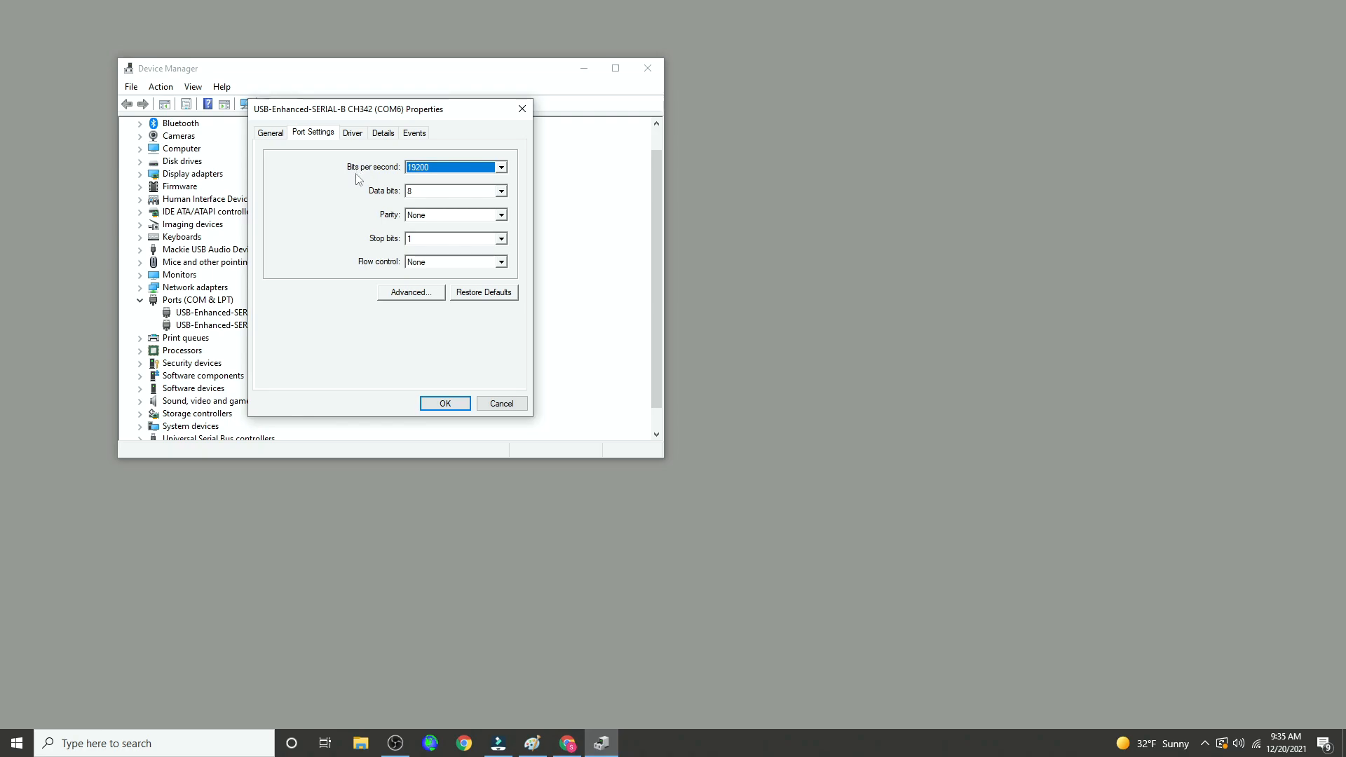
click(447, 173)
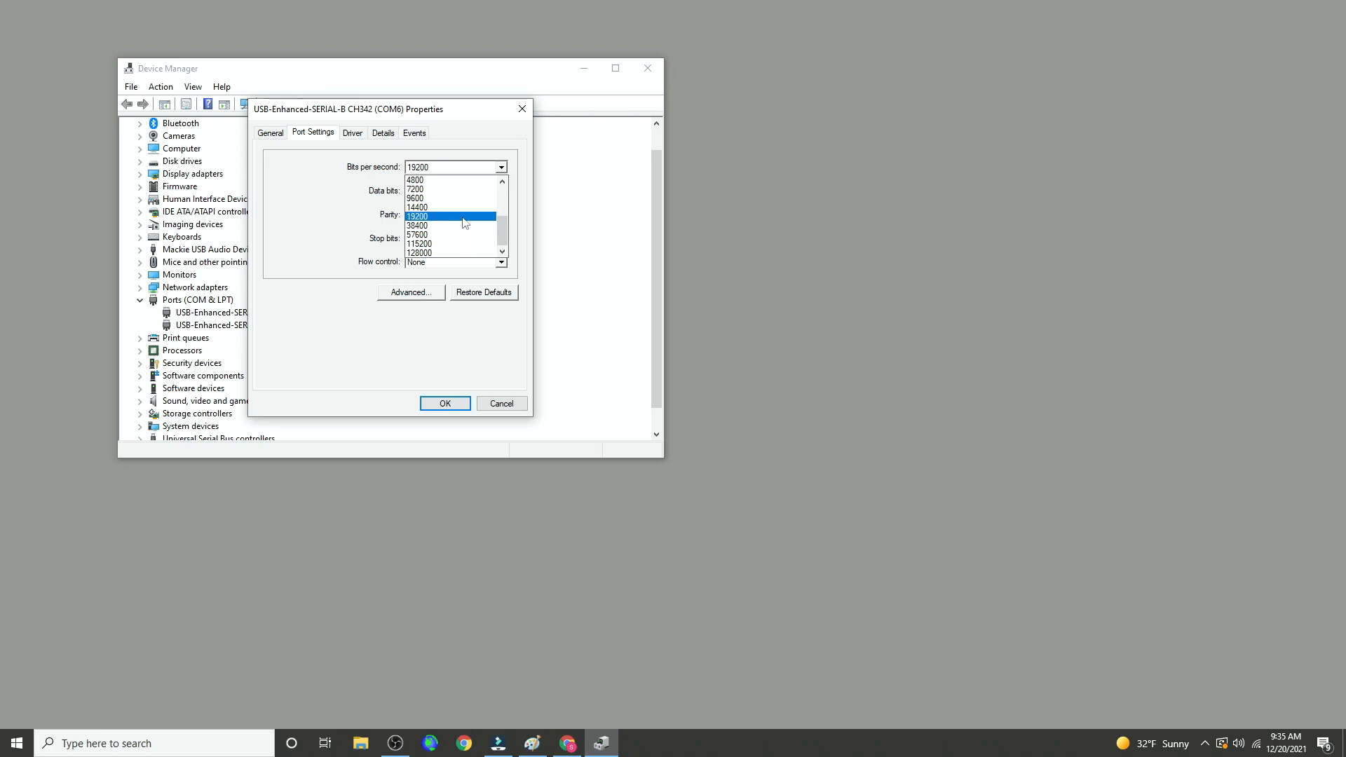
click(462, 223)
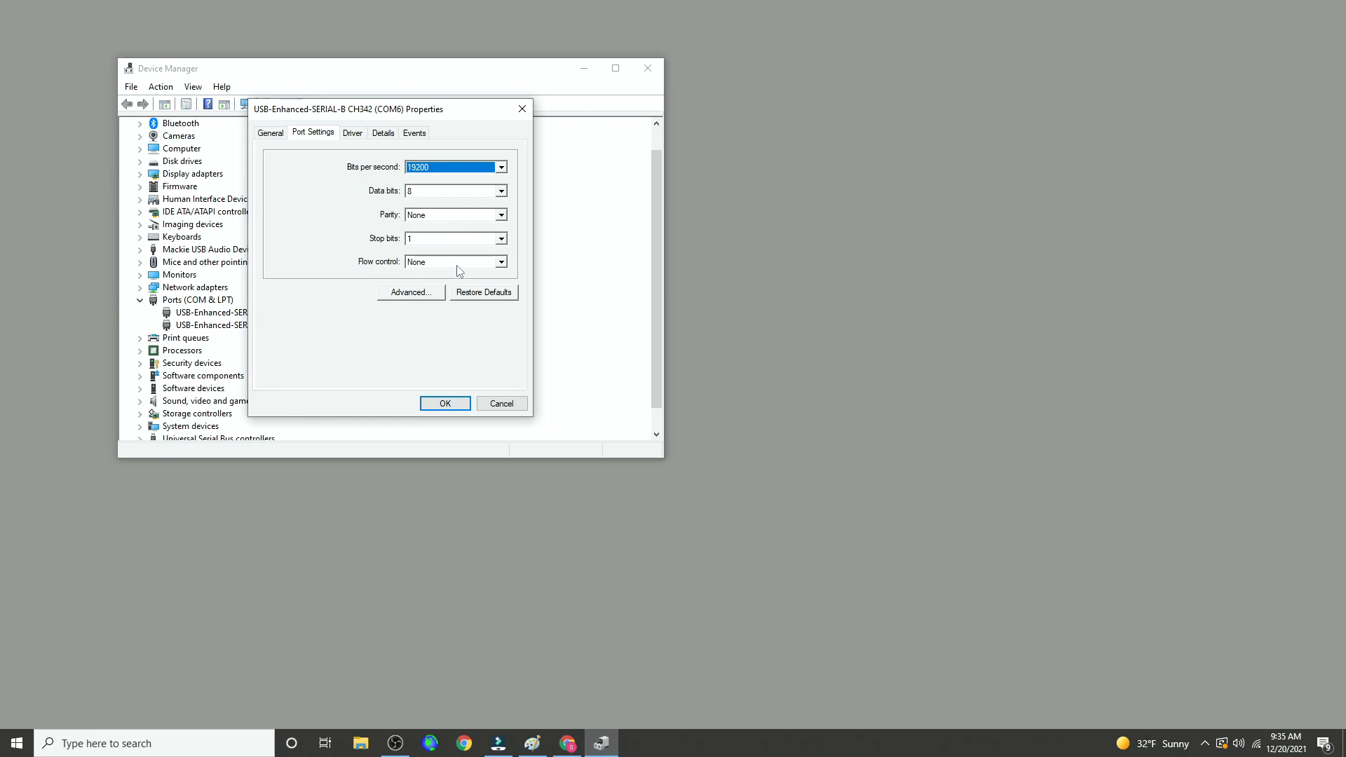
click(414, 295)
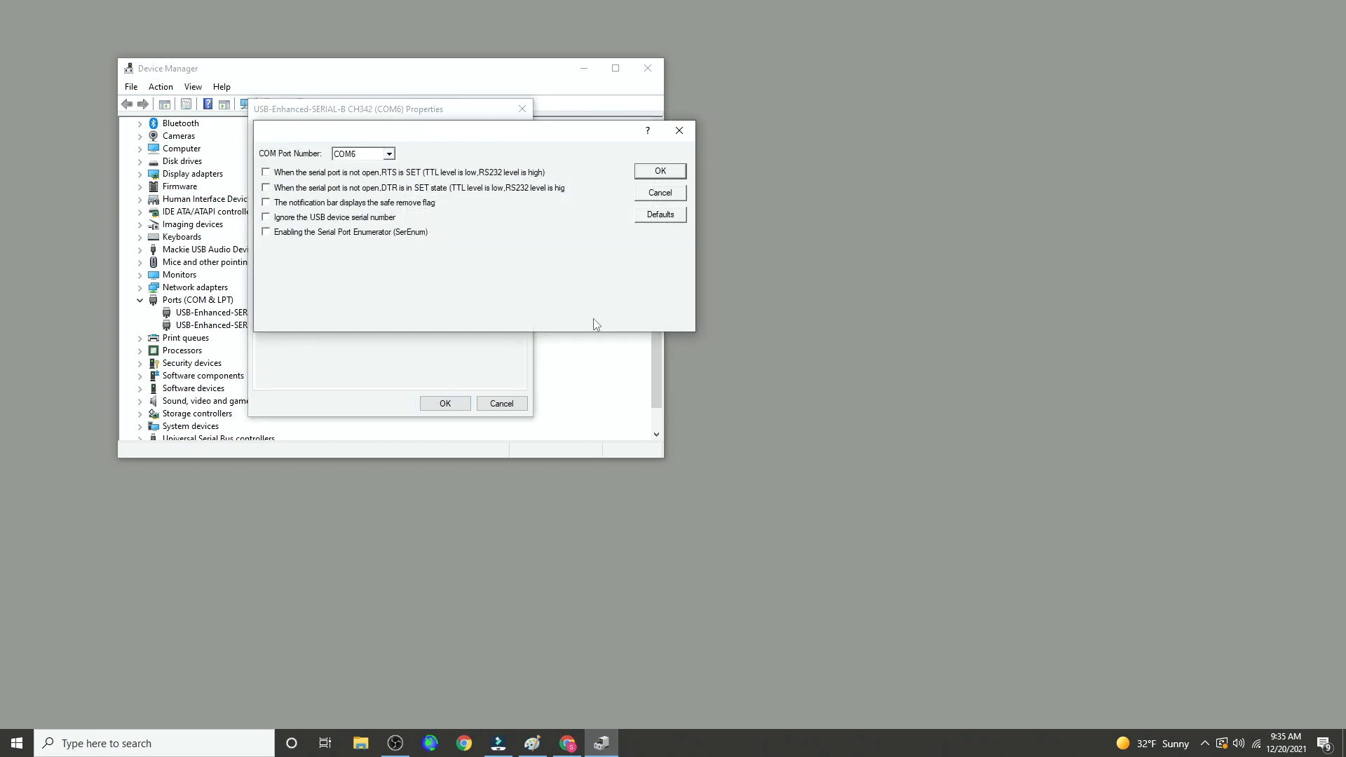
click(658, 195)
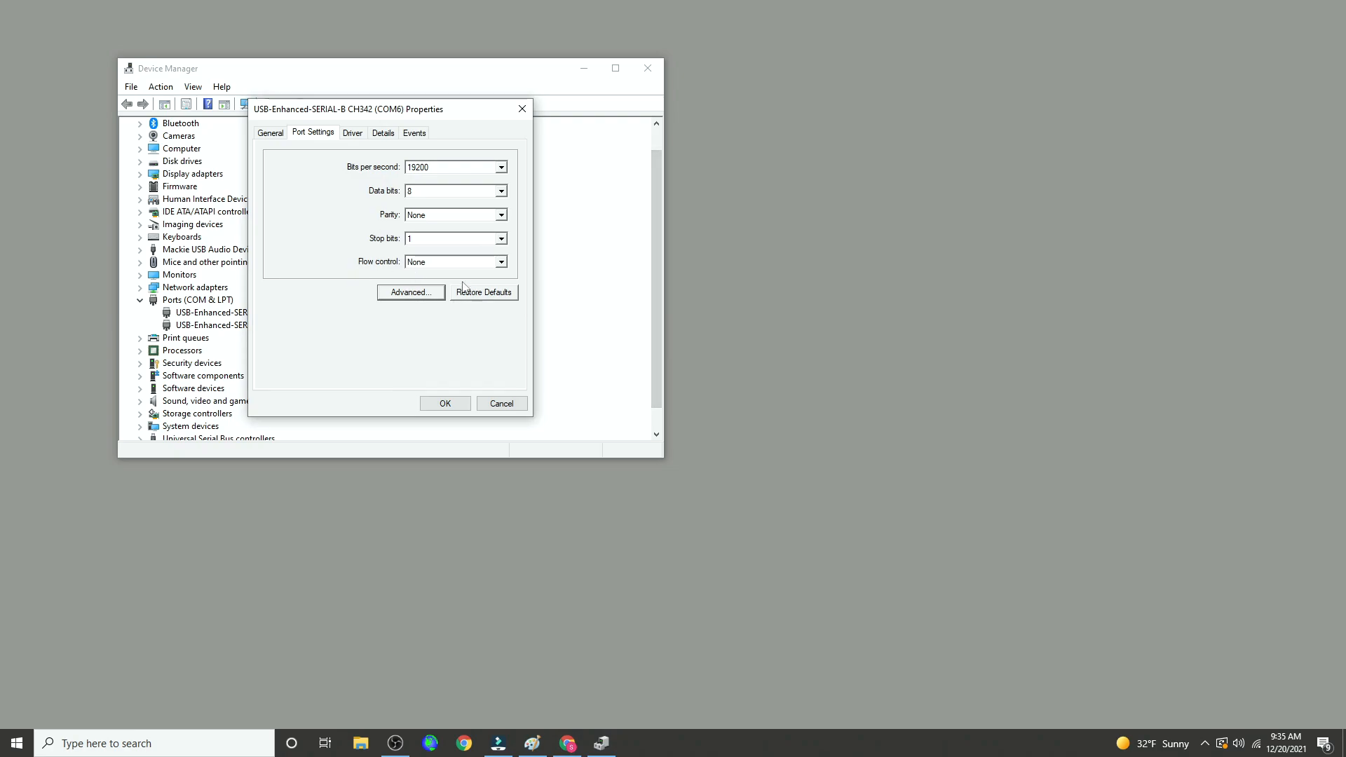
click(442, 408)
Check the port settings of the USB-Enhanced-SERIAL-A port (COM7), and close Device Manager.
click(307, 315)
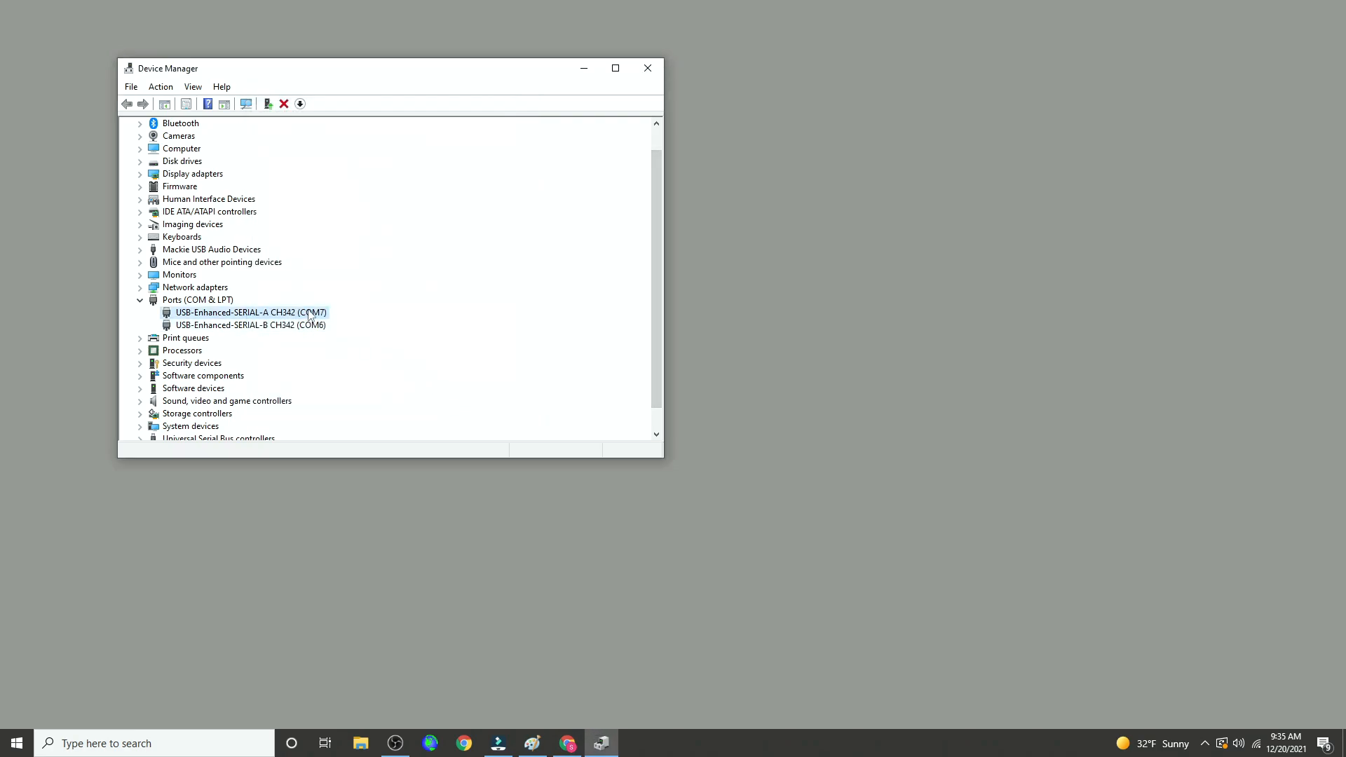
double_click(310, 315)
click(315, 133)
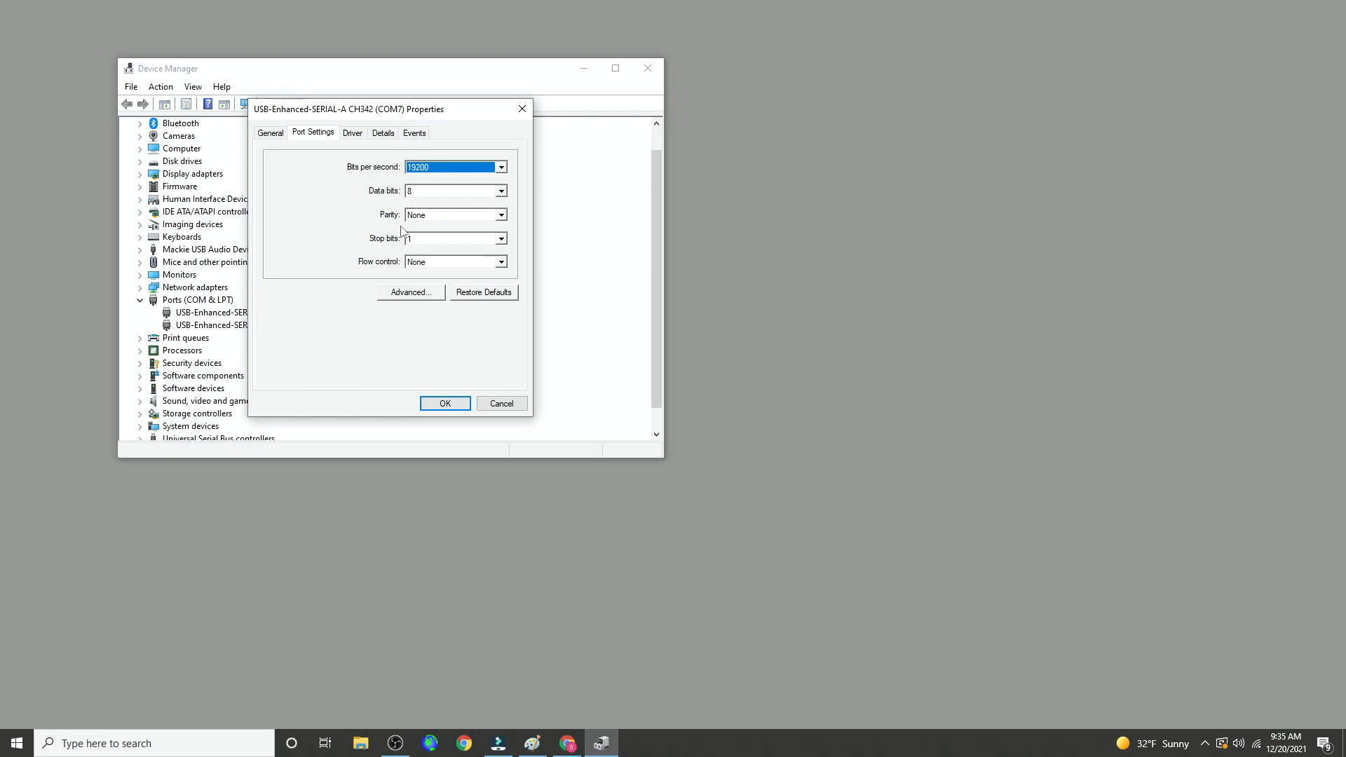
click(444, 405)
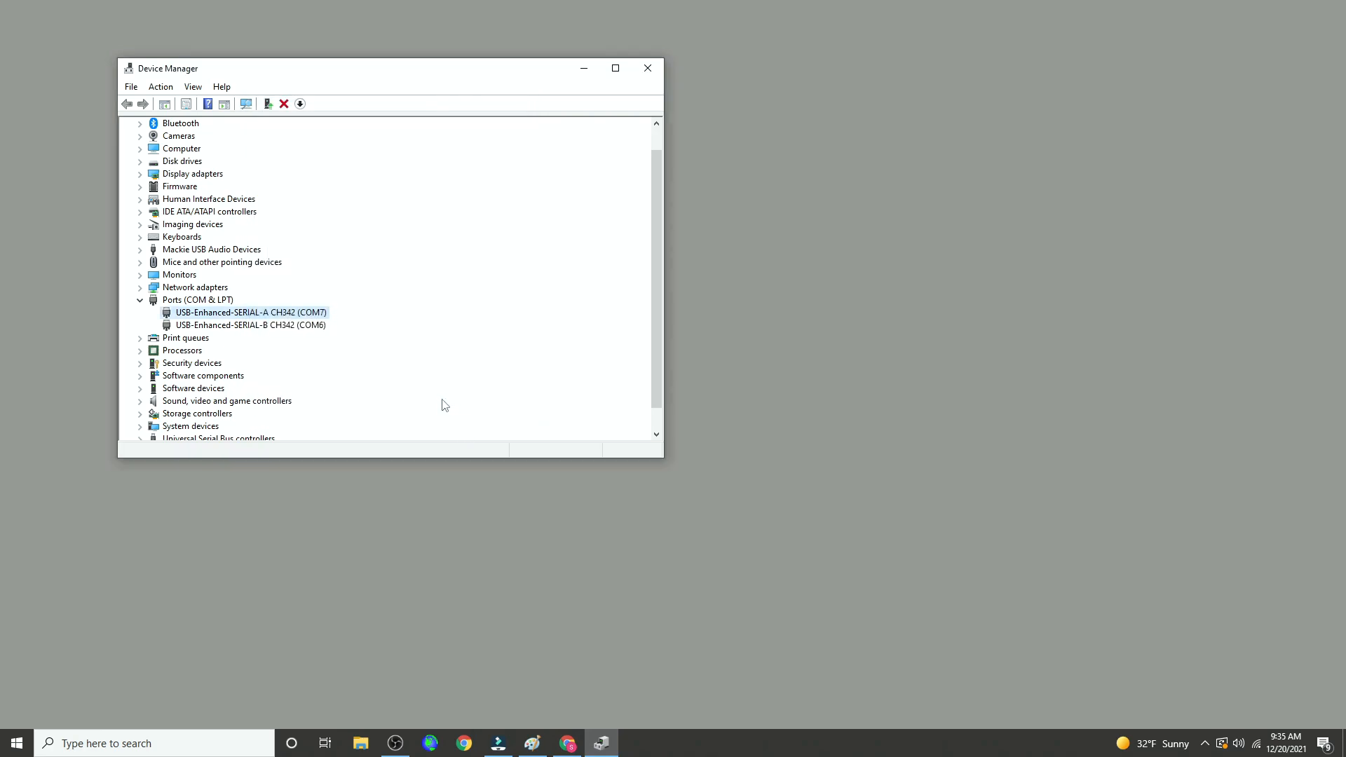
click(647, 69)
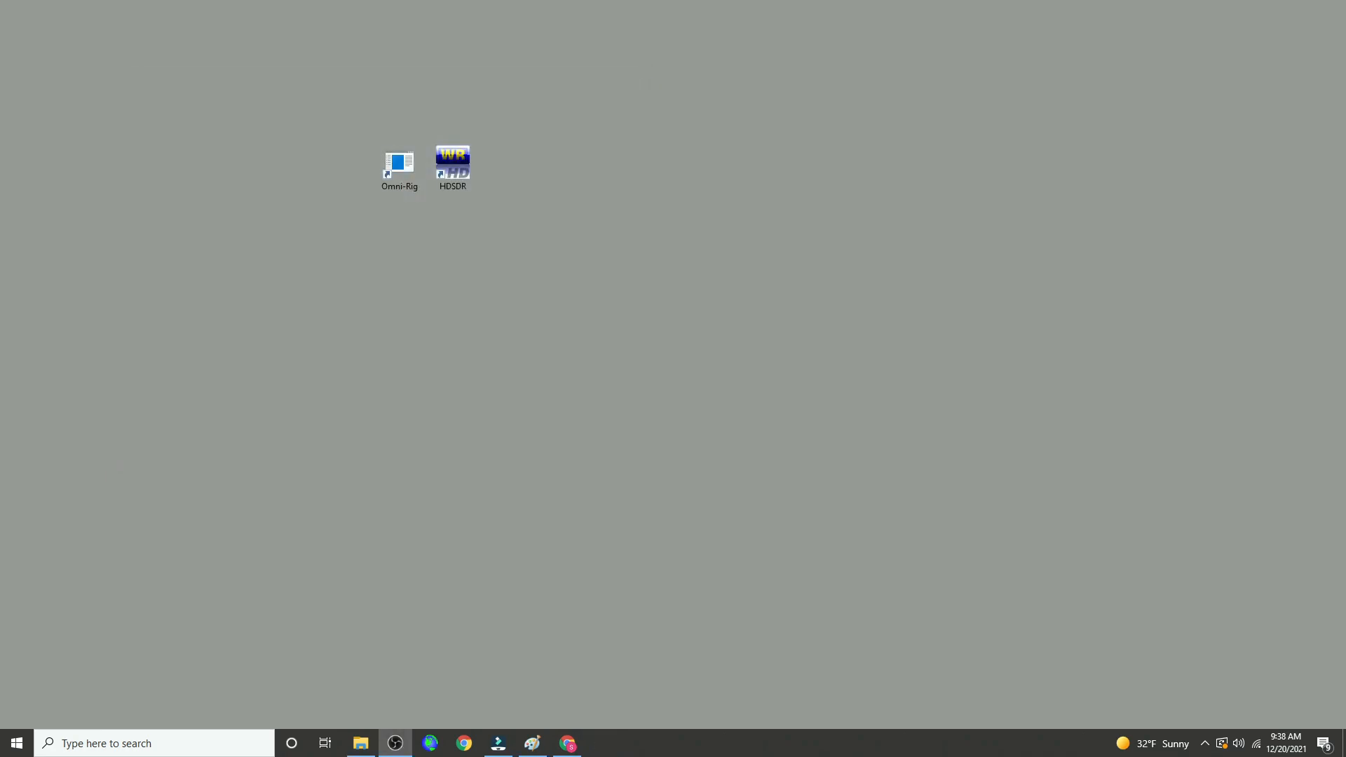
Open Omni-Rig and confirm the RIG 1 settings with COM 6 as the port.
double_click(407, 162)
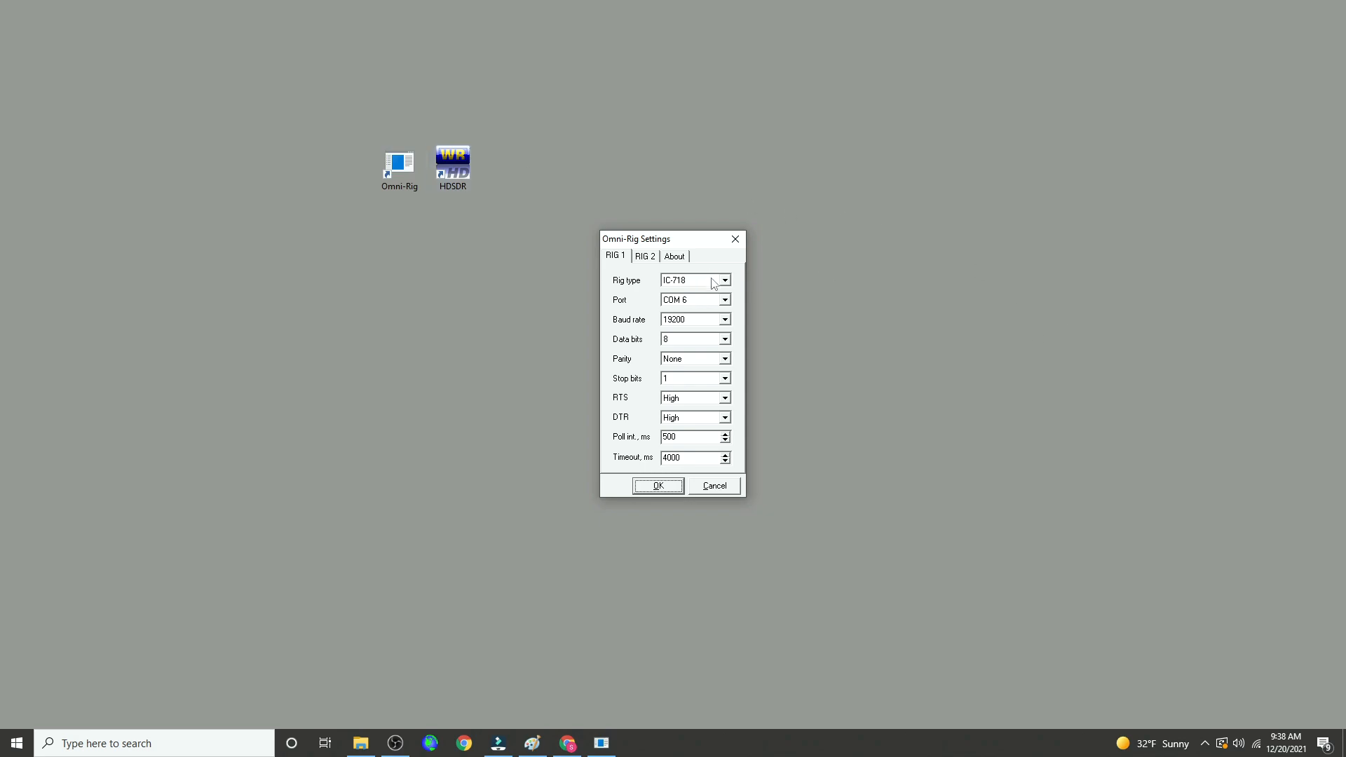
click(726, 301)
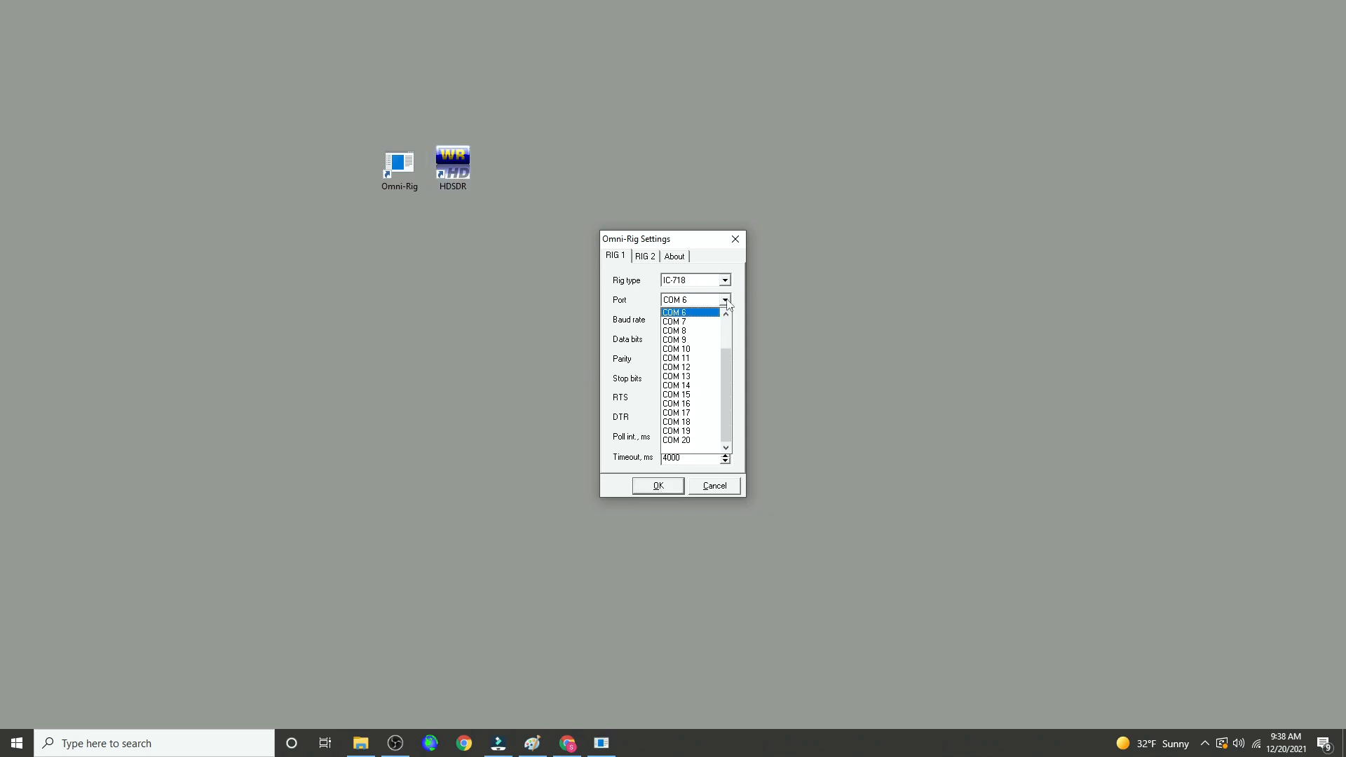
click(726, 302)
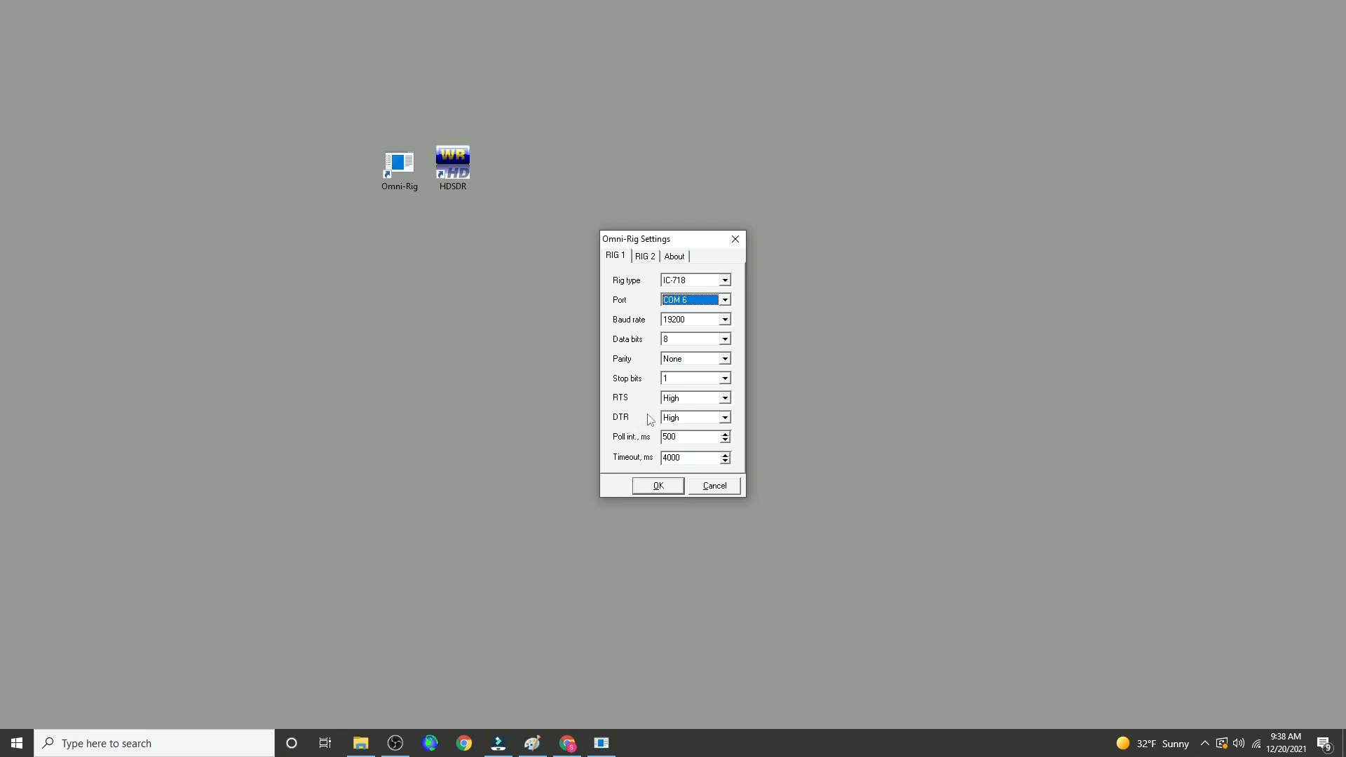
click(662, 489)
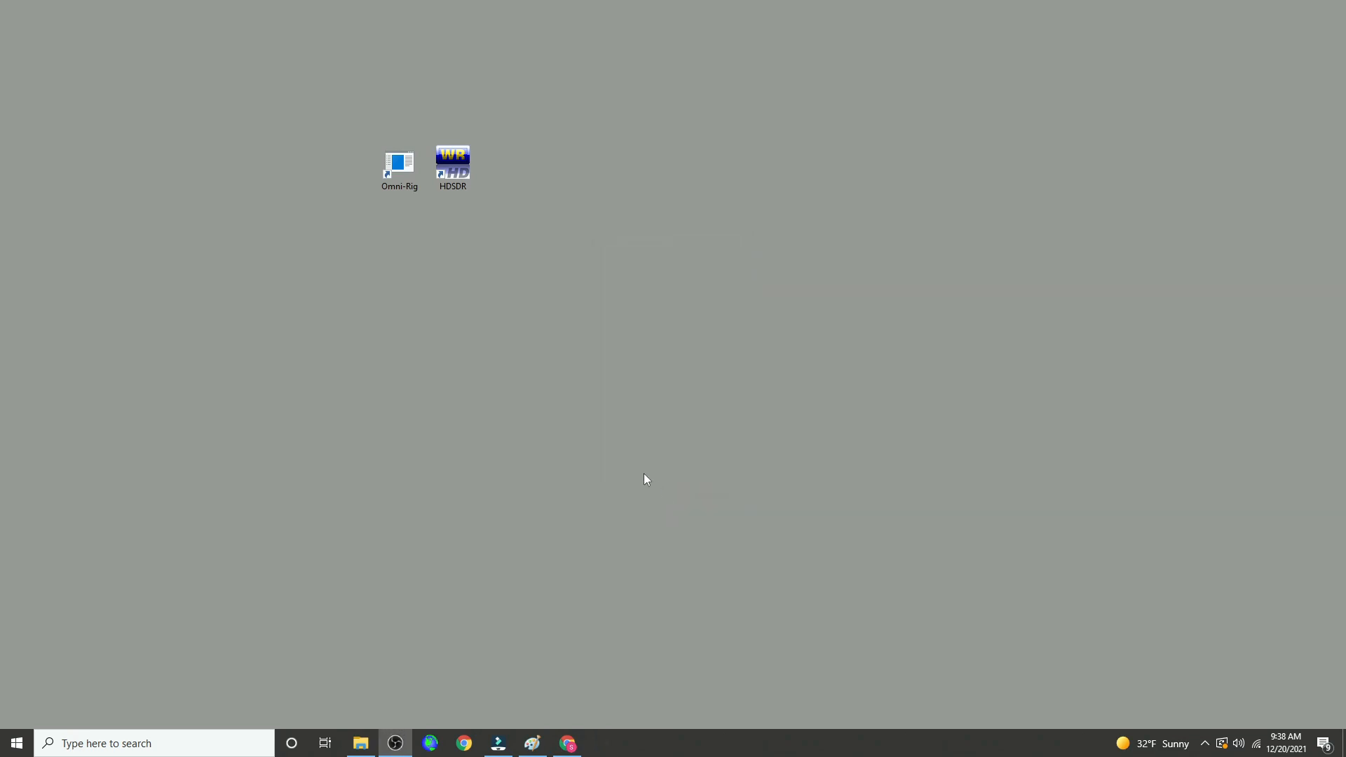
Launch HDSDR and select Line In (Realtek(R) Audio) as the sound card's RX input from the radio.
click(453, 167)
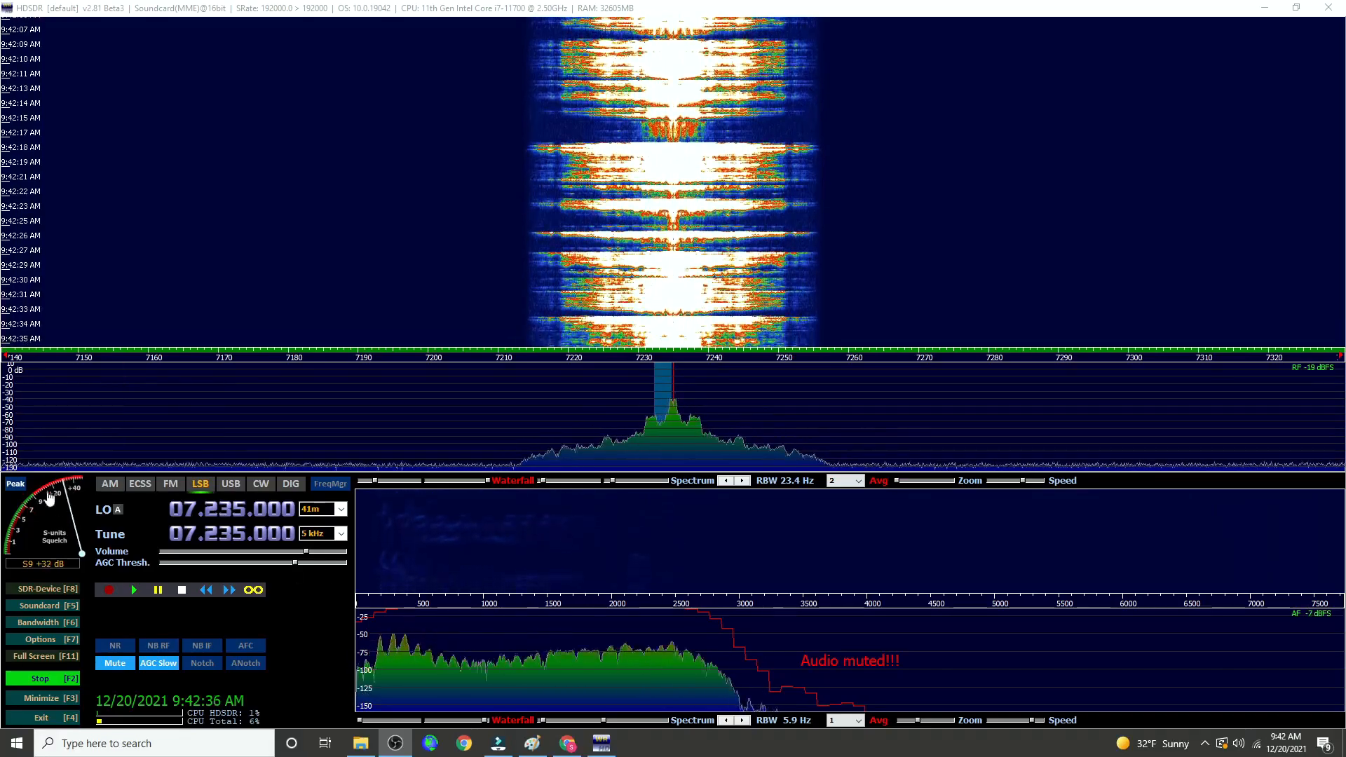
click(59, 609)
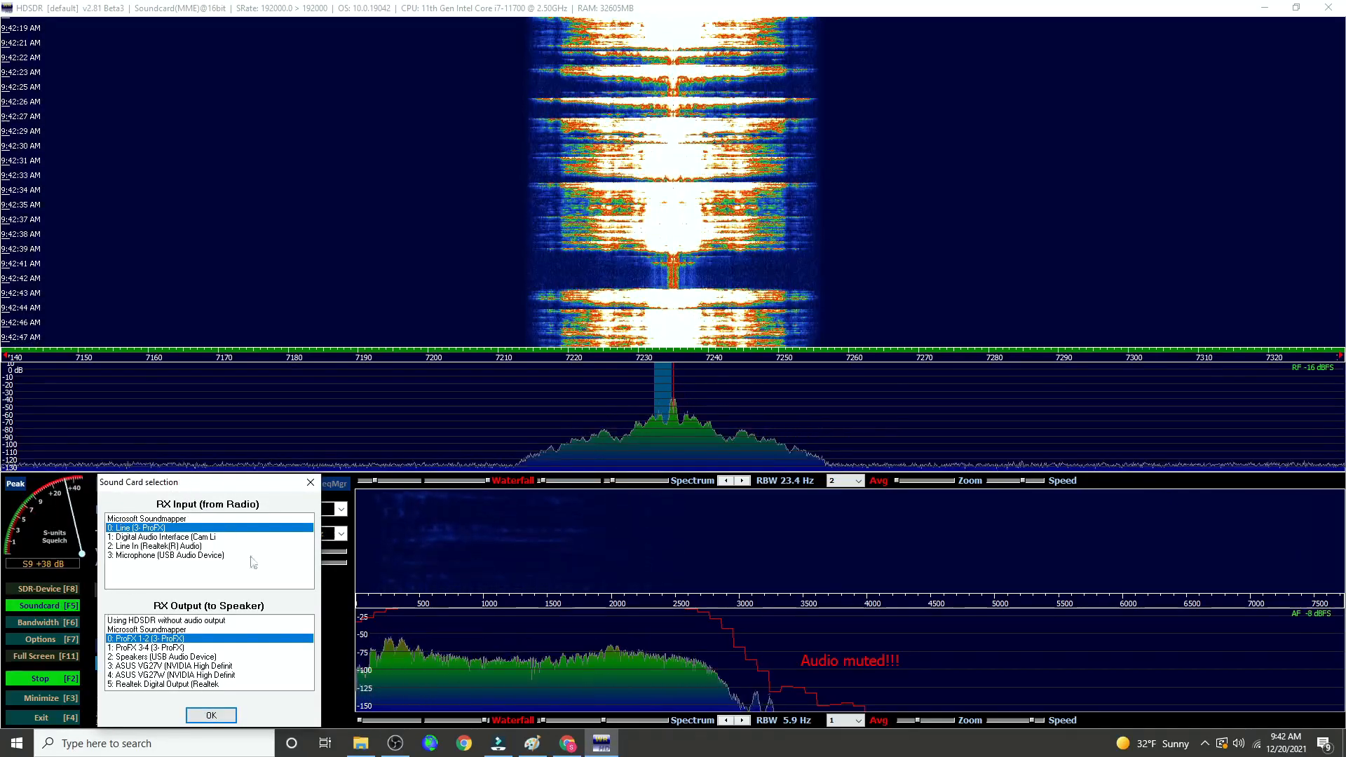
click(190, 546)
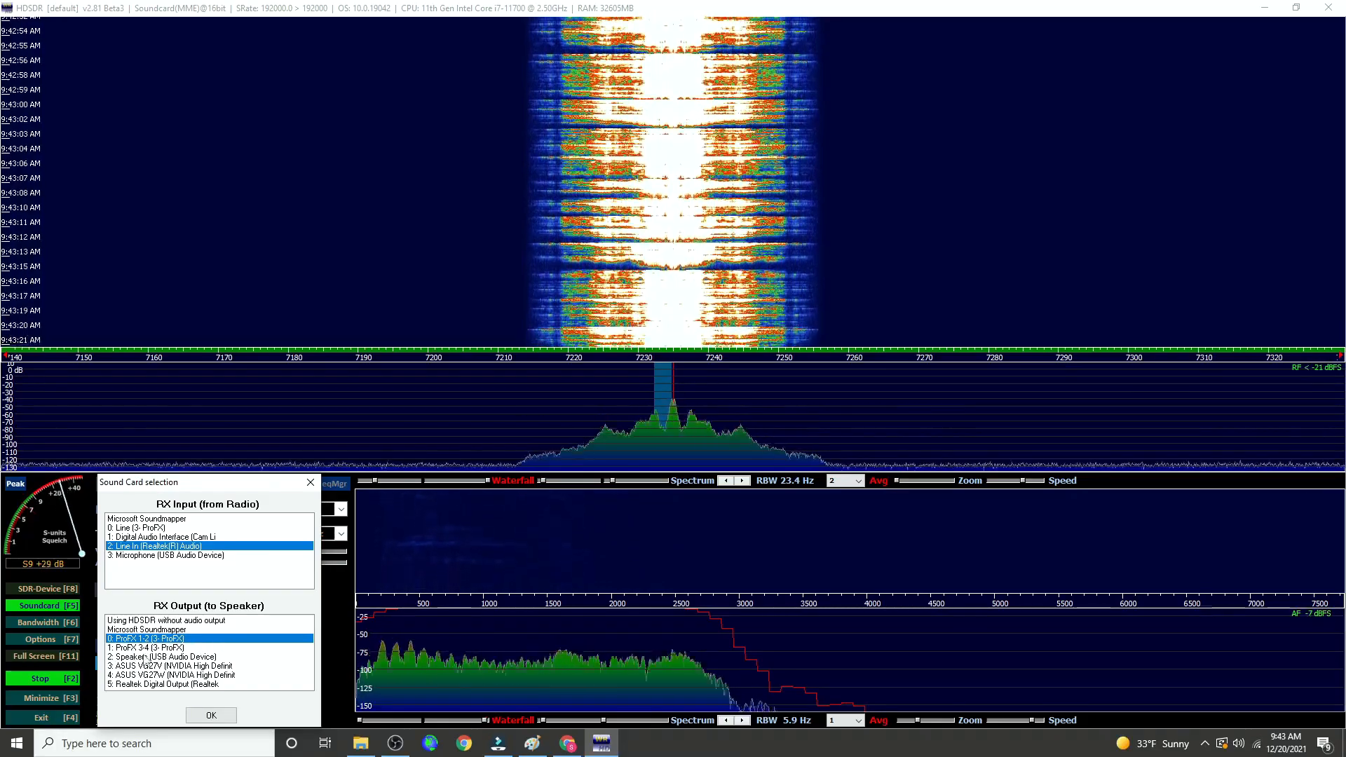
click(211, 715)
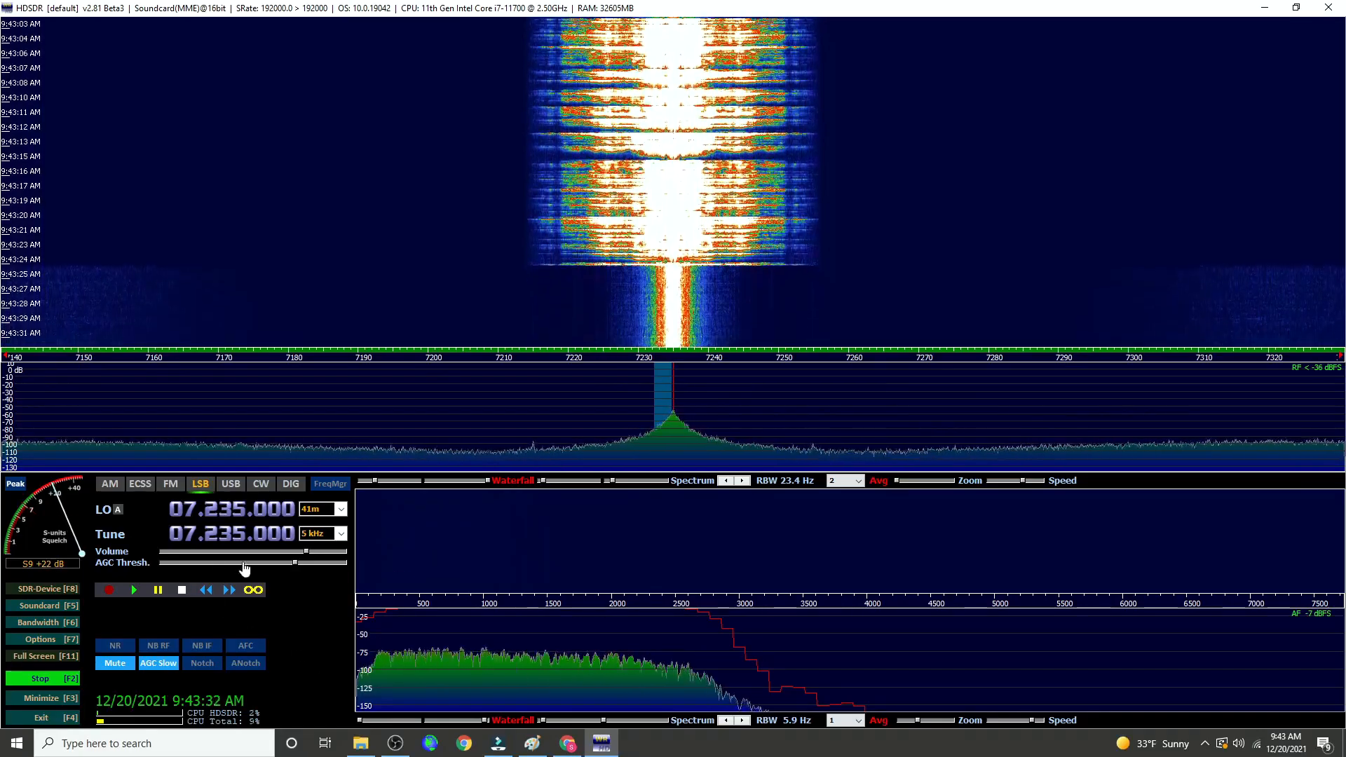
Show HDSDR's input and output sampling rates, and open the Windows sound settings beside them.
click(48, 623)
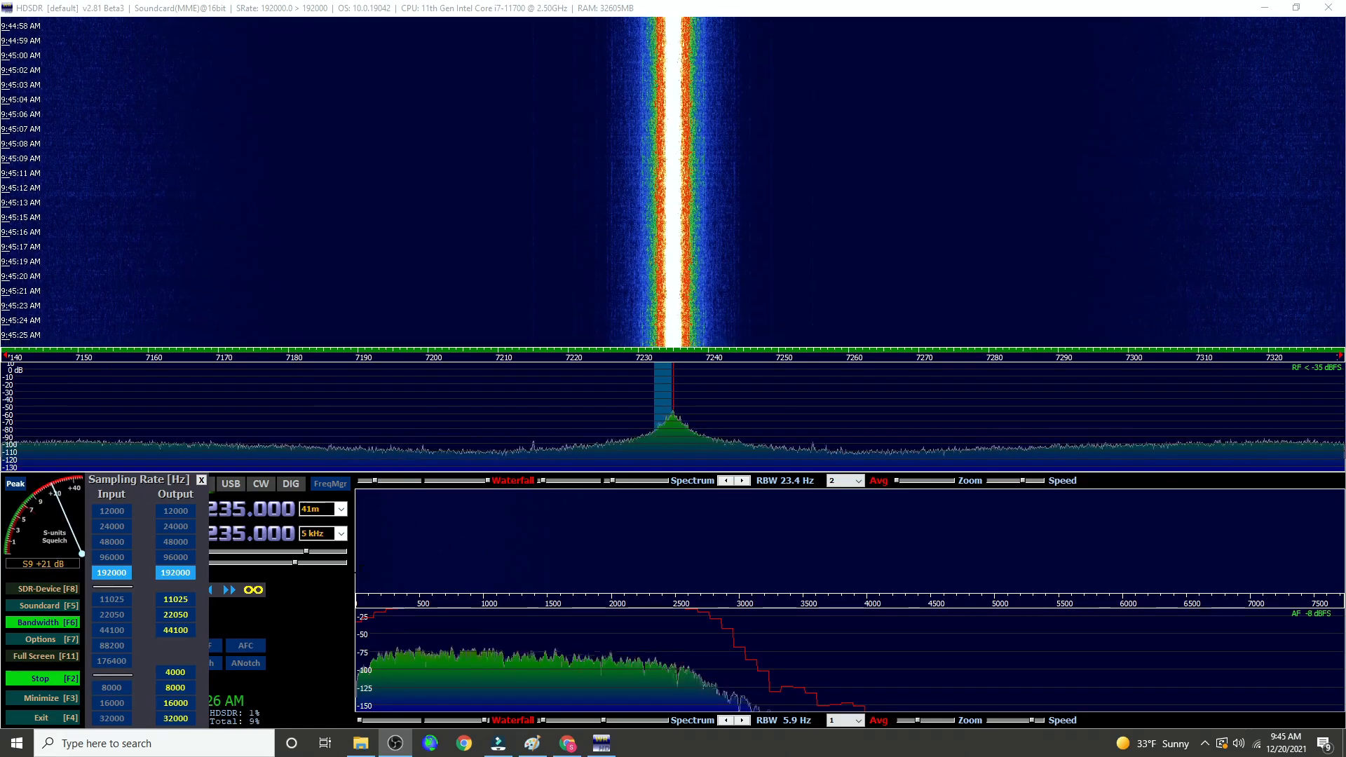
right_click(1238, 749)
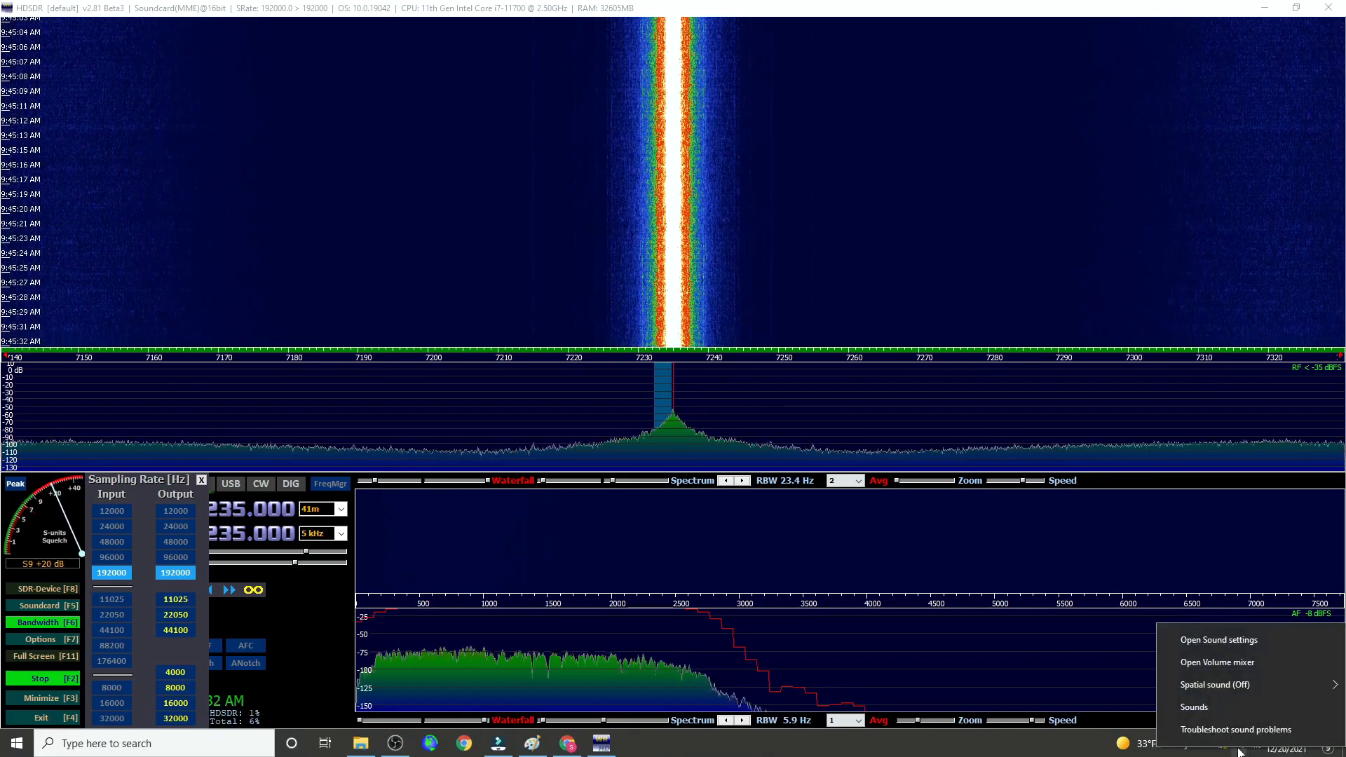
click(1222, 641)
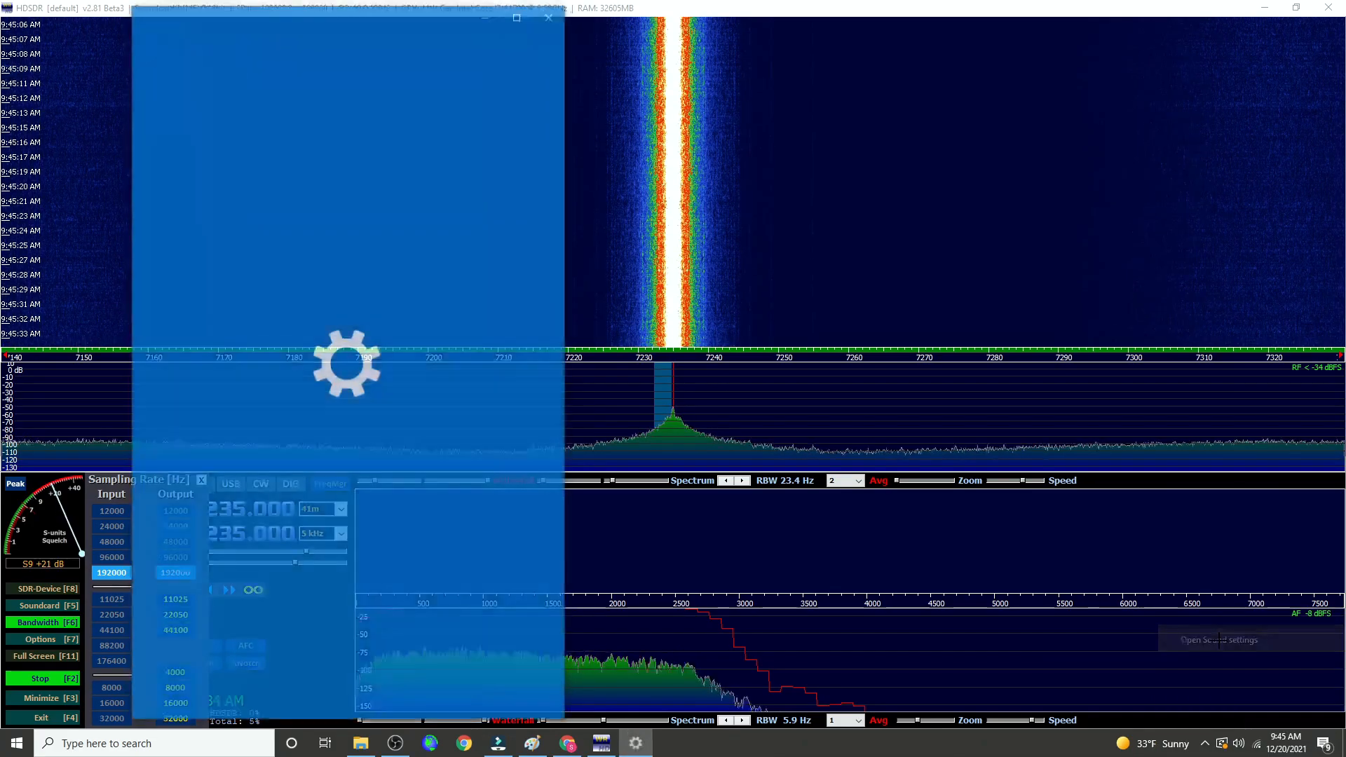
drag(502, 29, 939, 28)
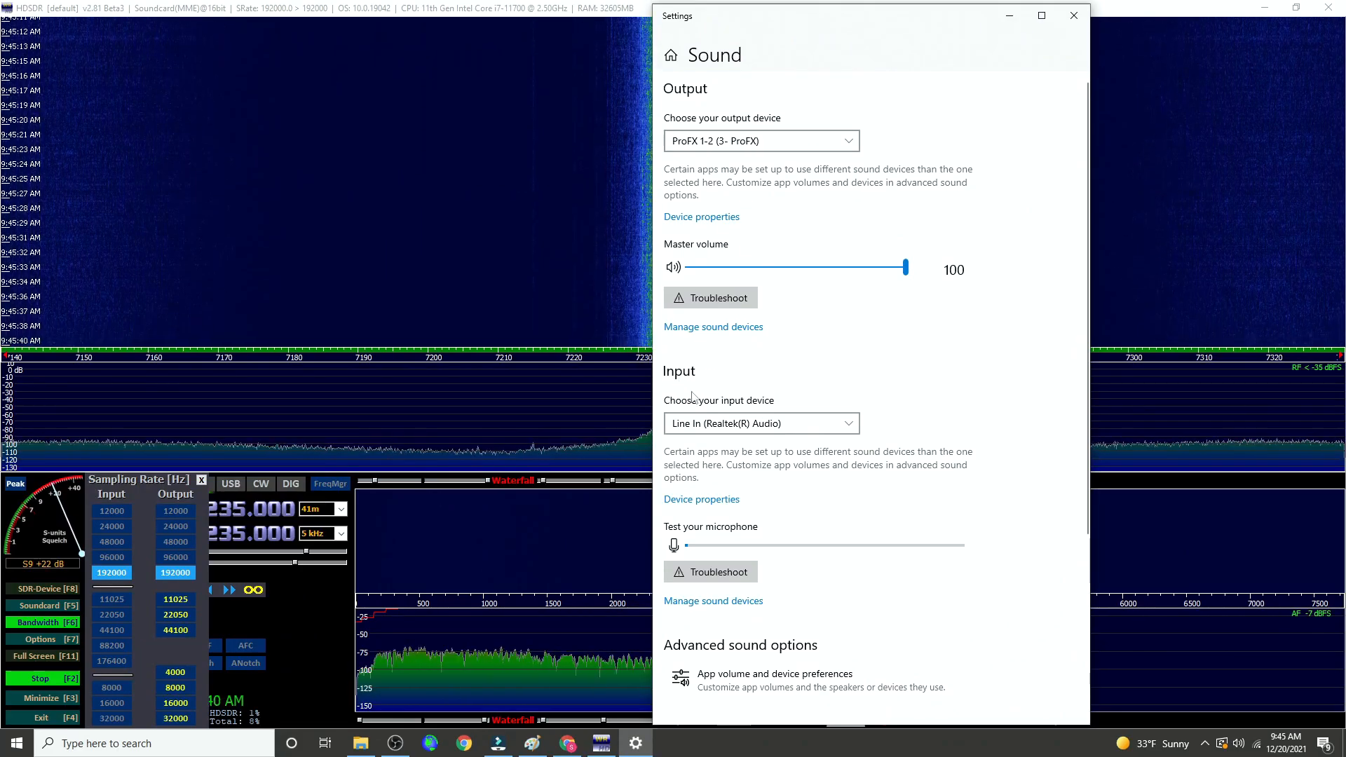
Switch the sound input device to Line (3- ProFX) and back to Line In (Realtek(R) Audio).
click(817, 424)
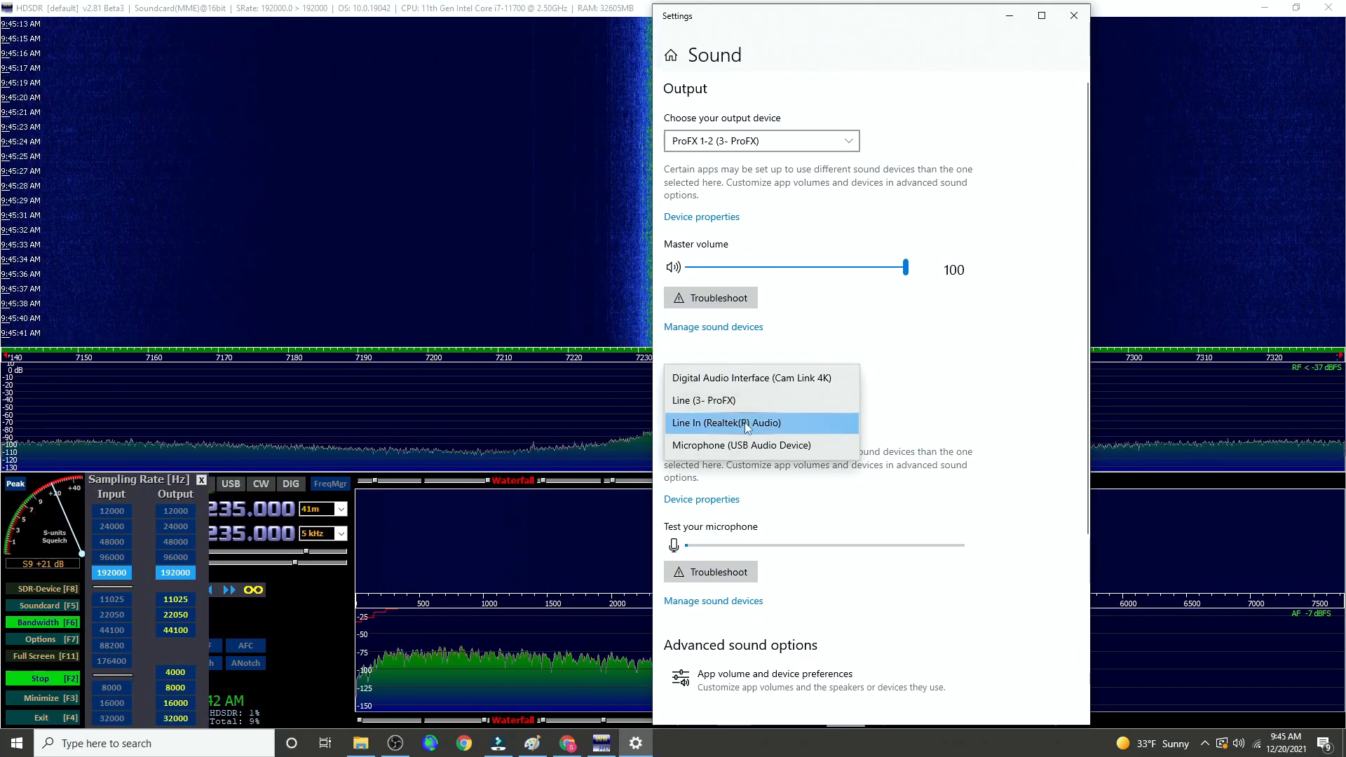
click(745, 403)
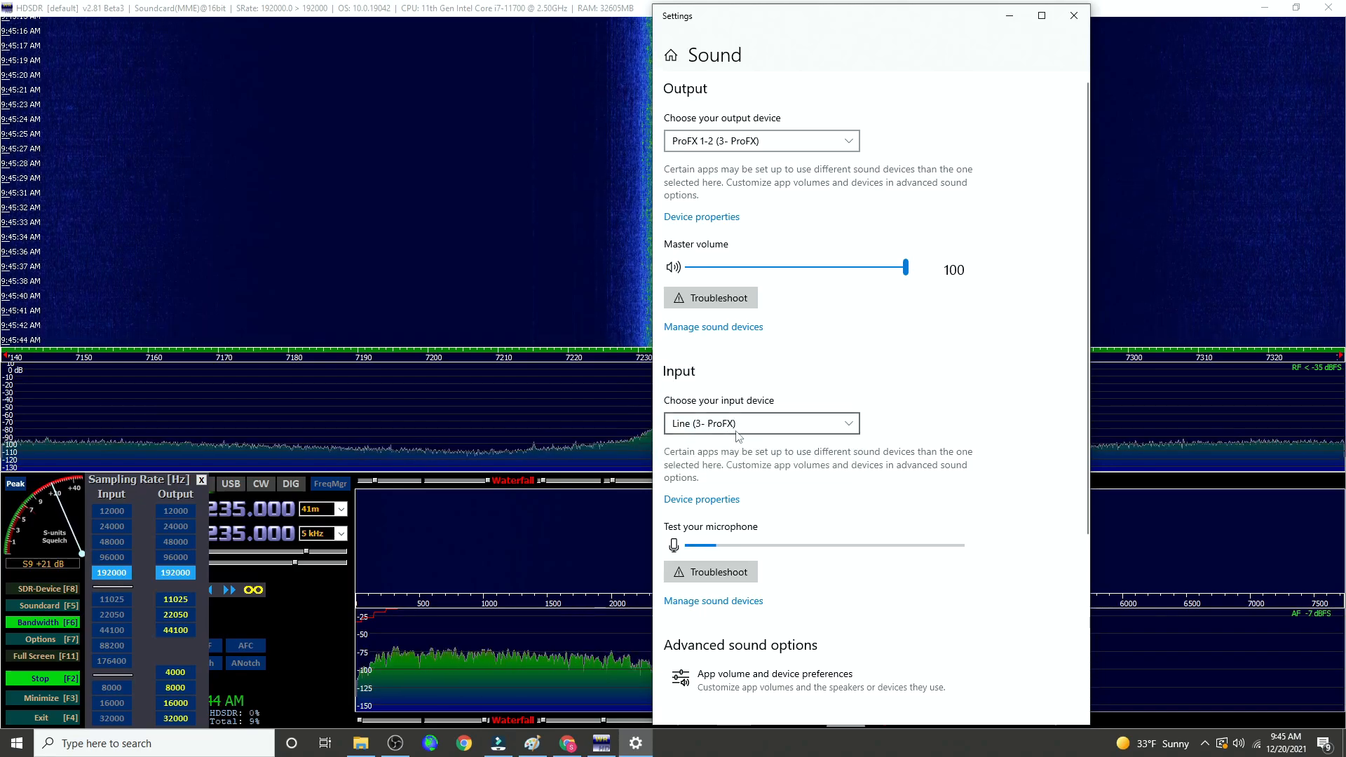
click(756, 427)
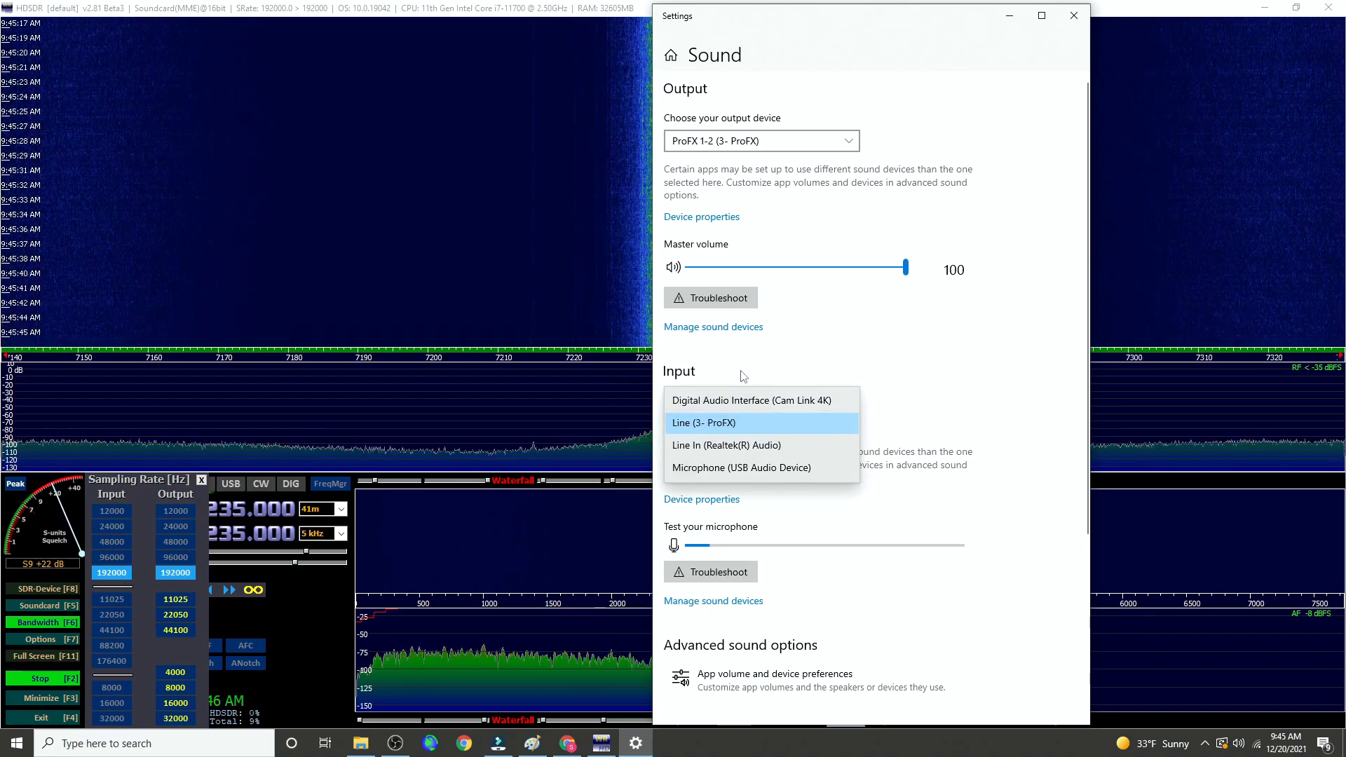
click(758, 449)
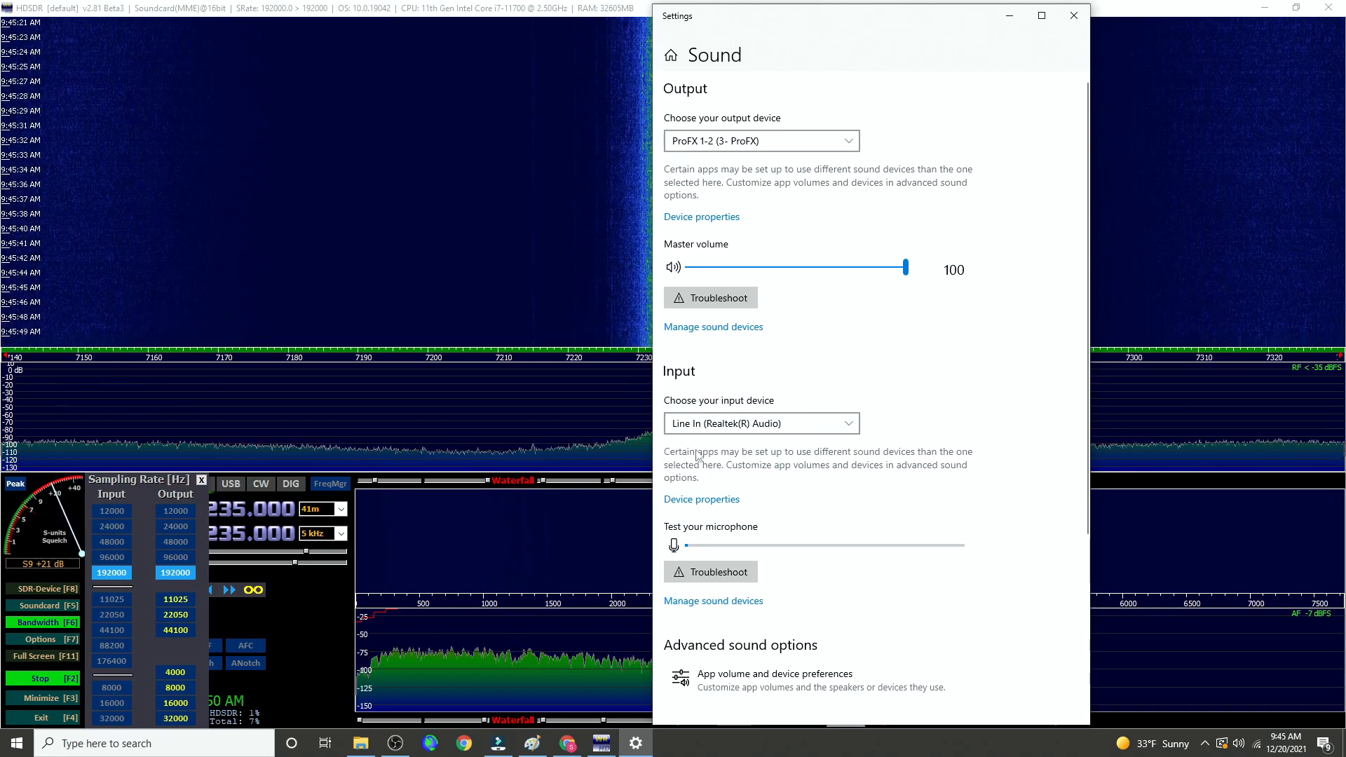
Open the device properties of the Line In input and set its volume to 100.
click(709, 500)
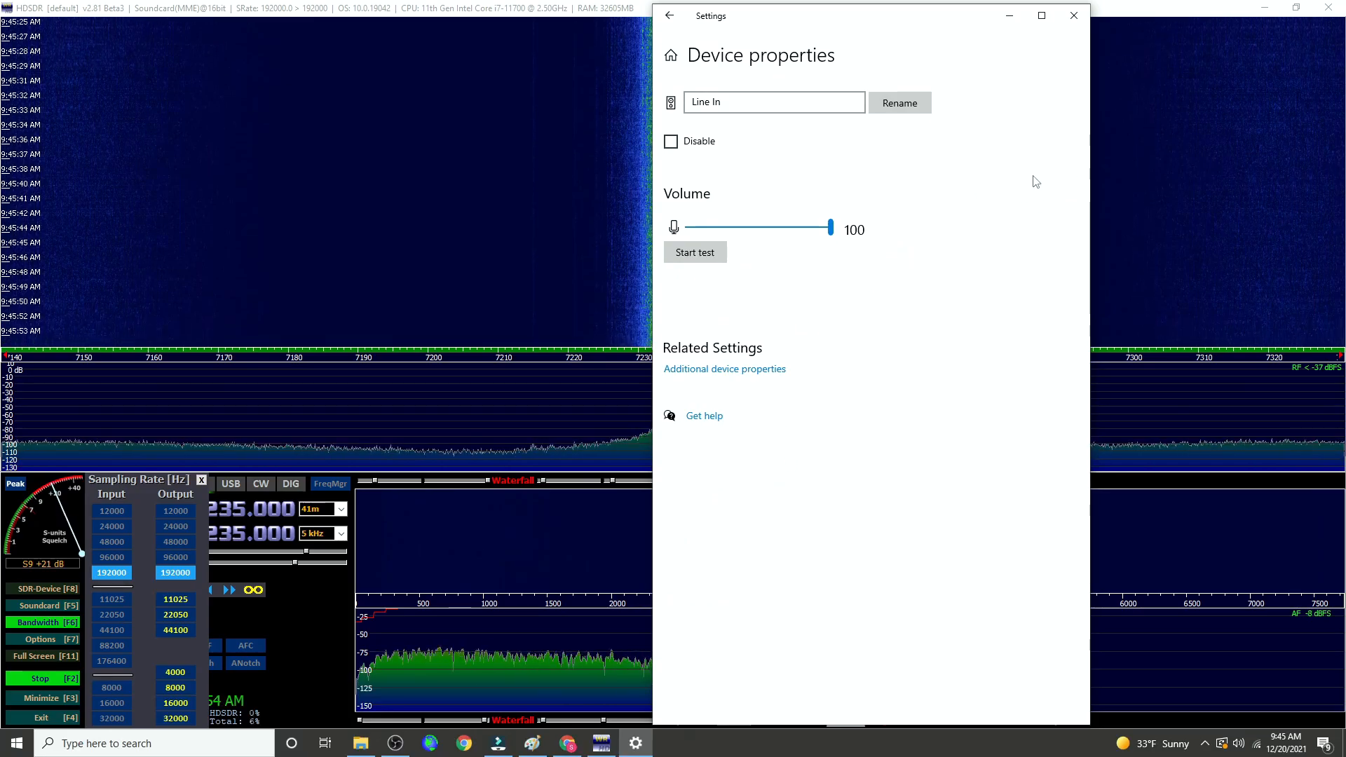
drag(818, 228, 835, 229)
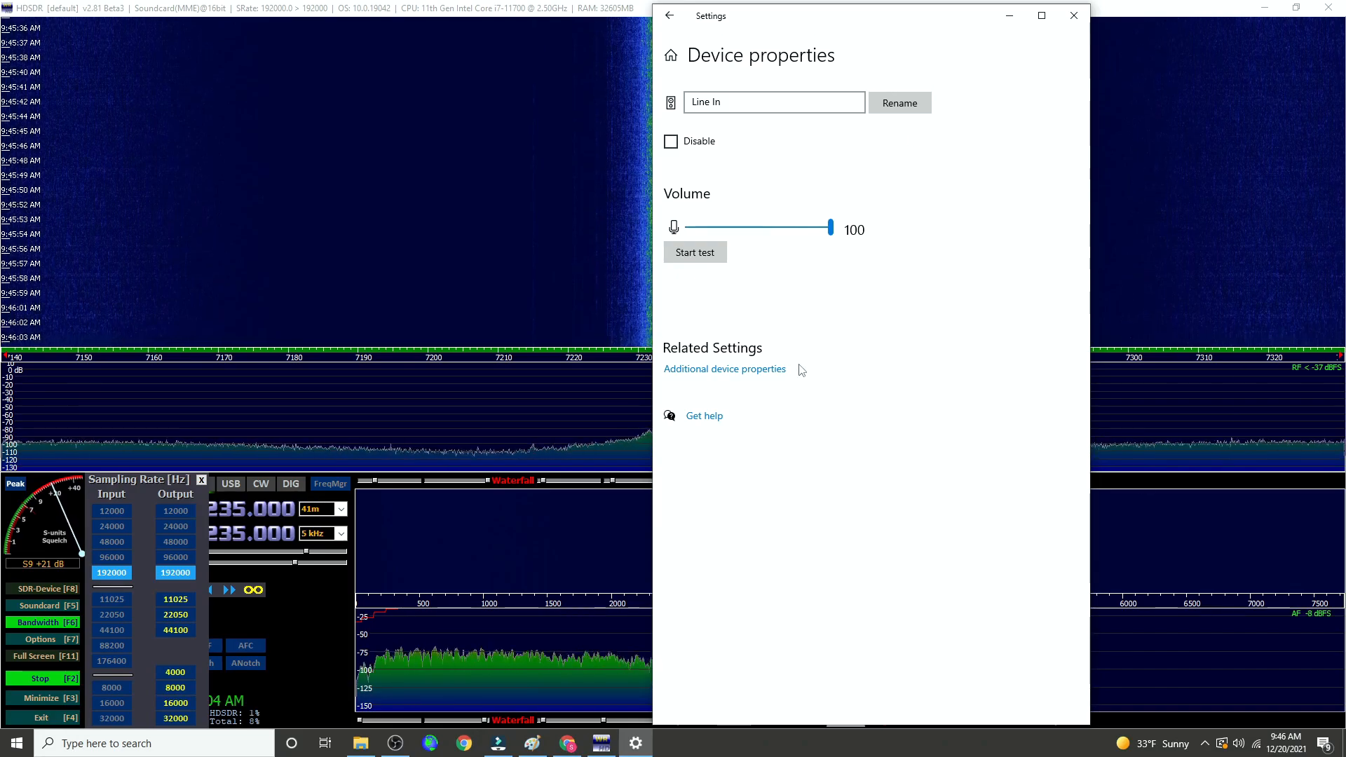
Disable Line In's audio enhancements and set its default format to 2 channel, 24 bit, 192000 Hz (Studio Quality).
click(747, 370)
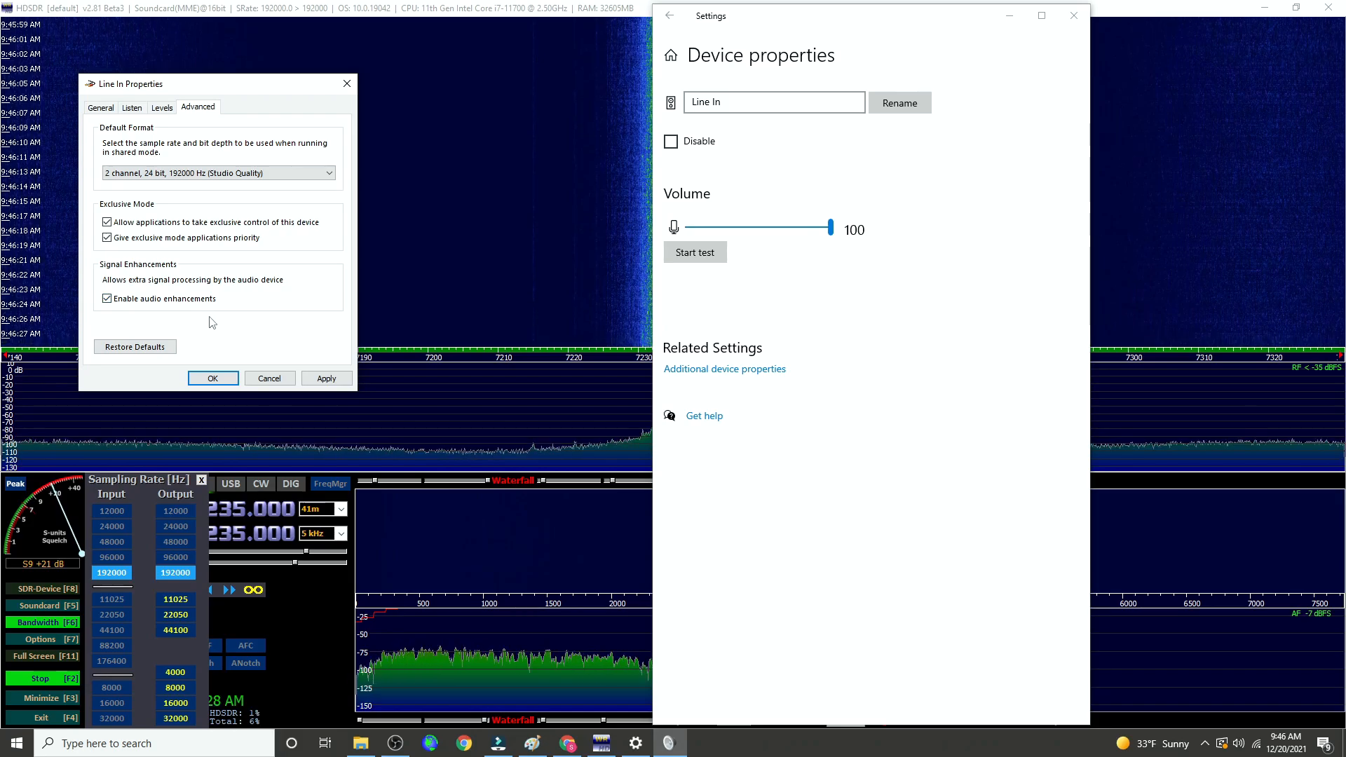
click(209, 305)
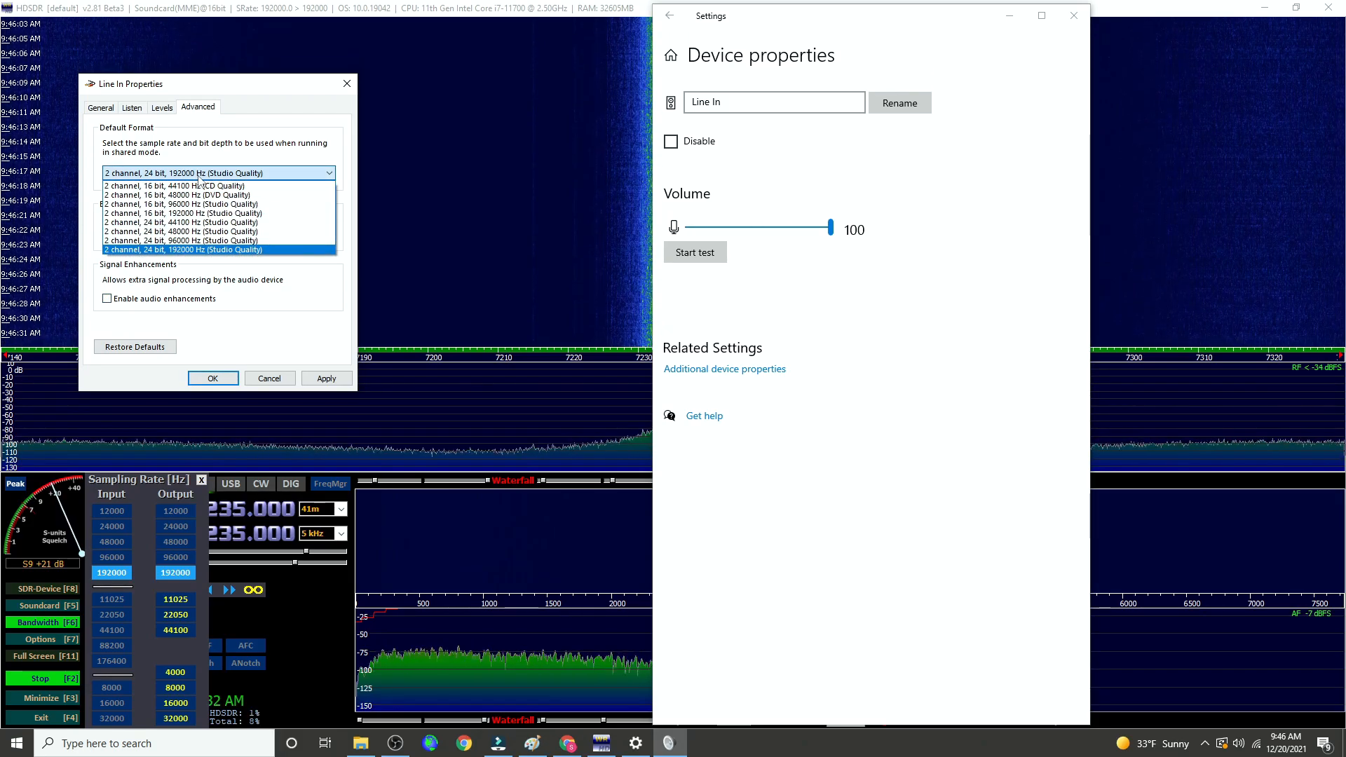
click(212, 251)
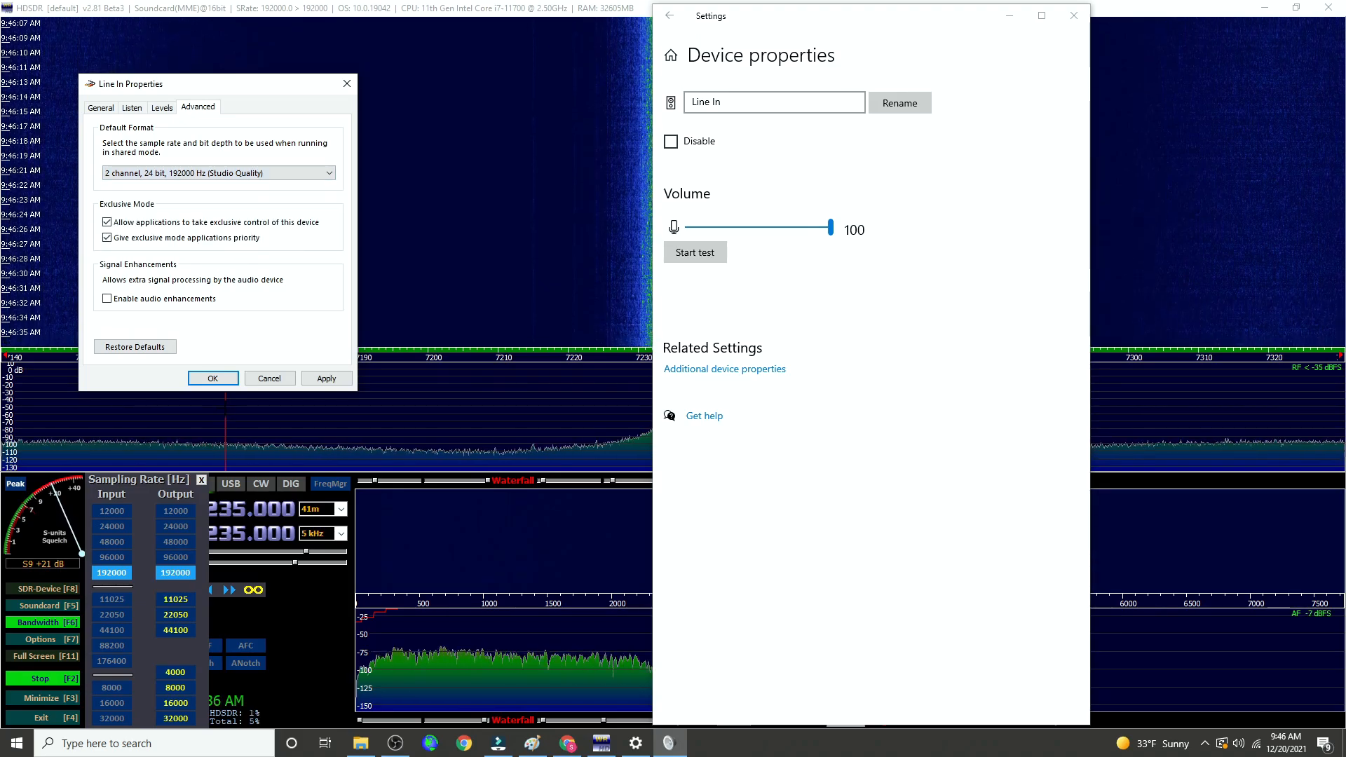
click(213, 379)
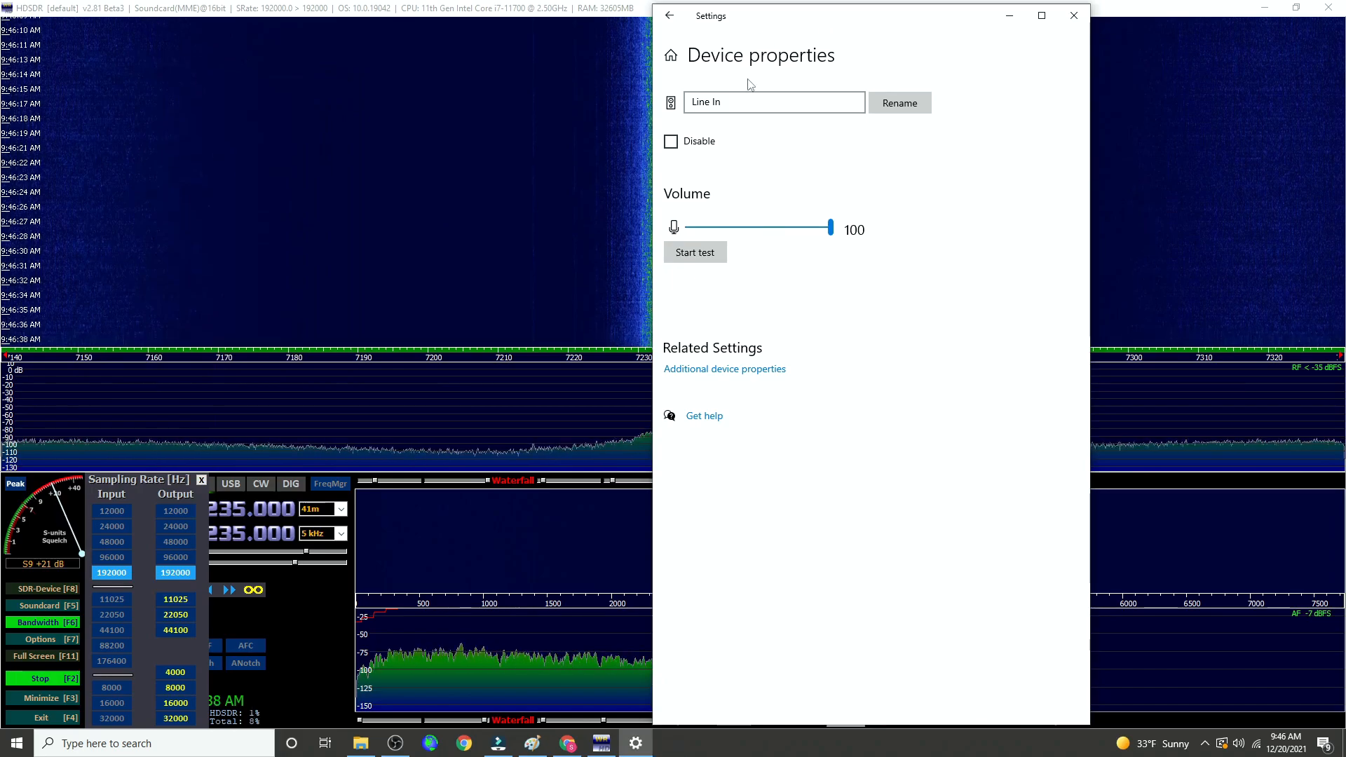
Return to the main sound settings, set the input device to Line (3- ProFX), and close the settings window.
click(669, 16)
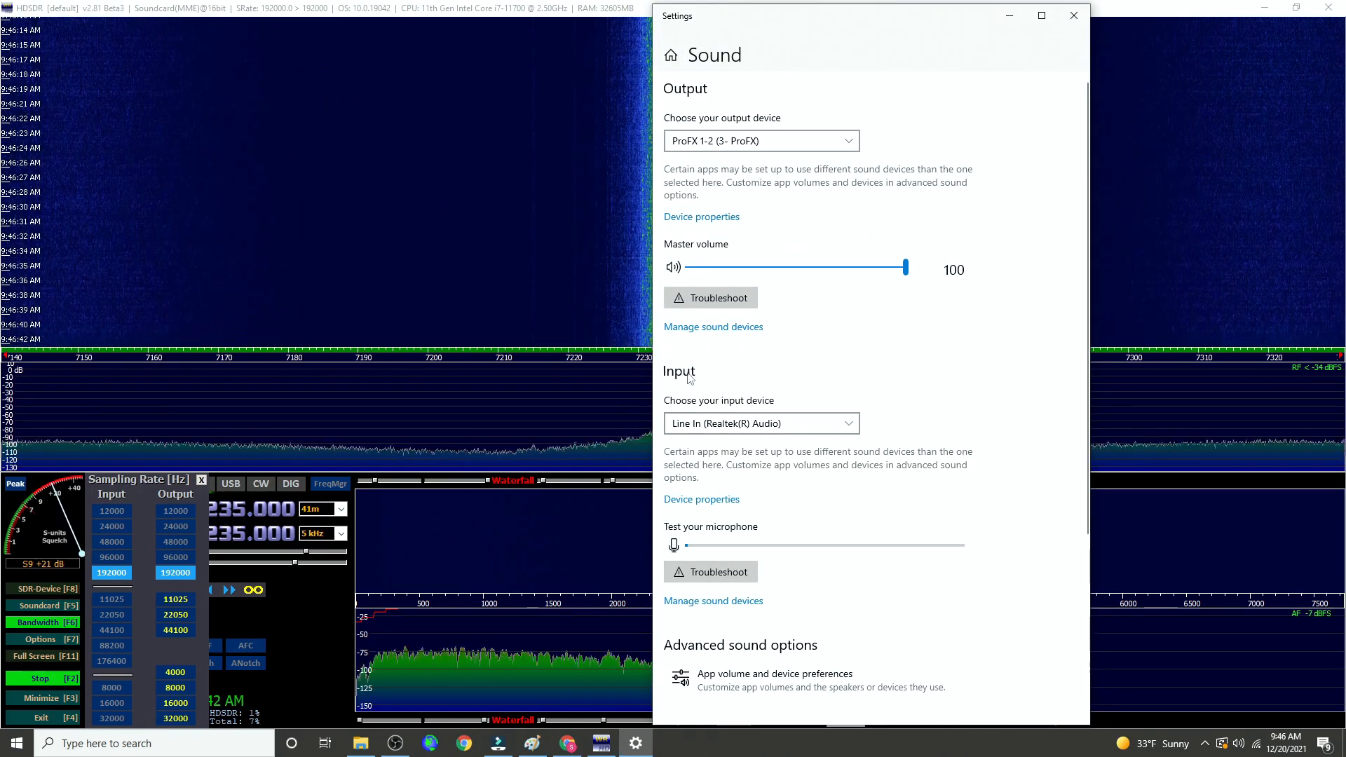
click(711, 430)
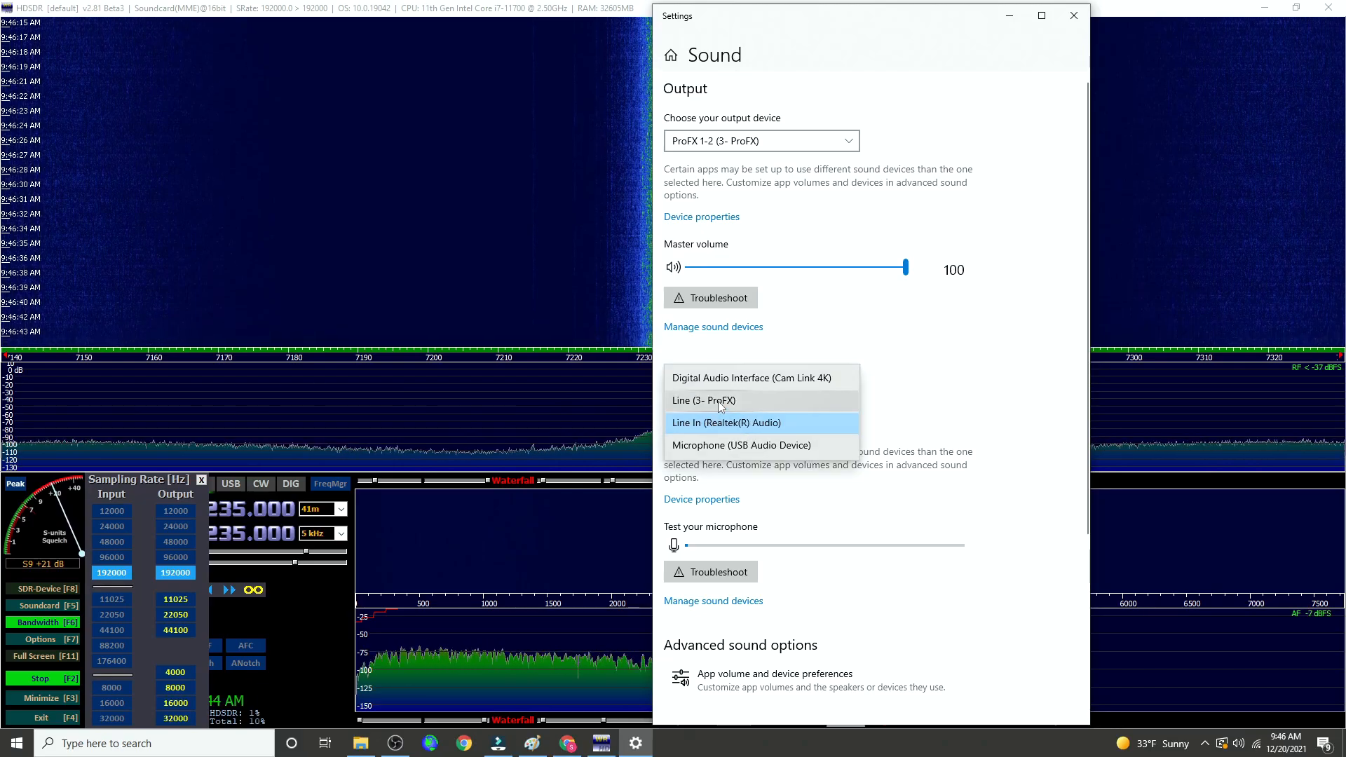
click(720, 401)
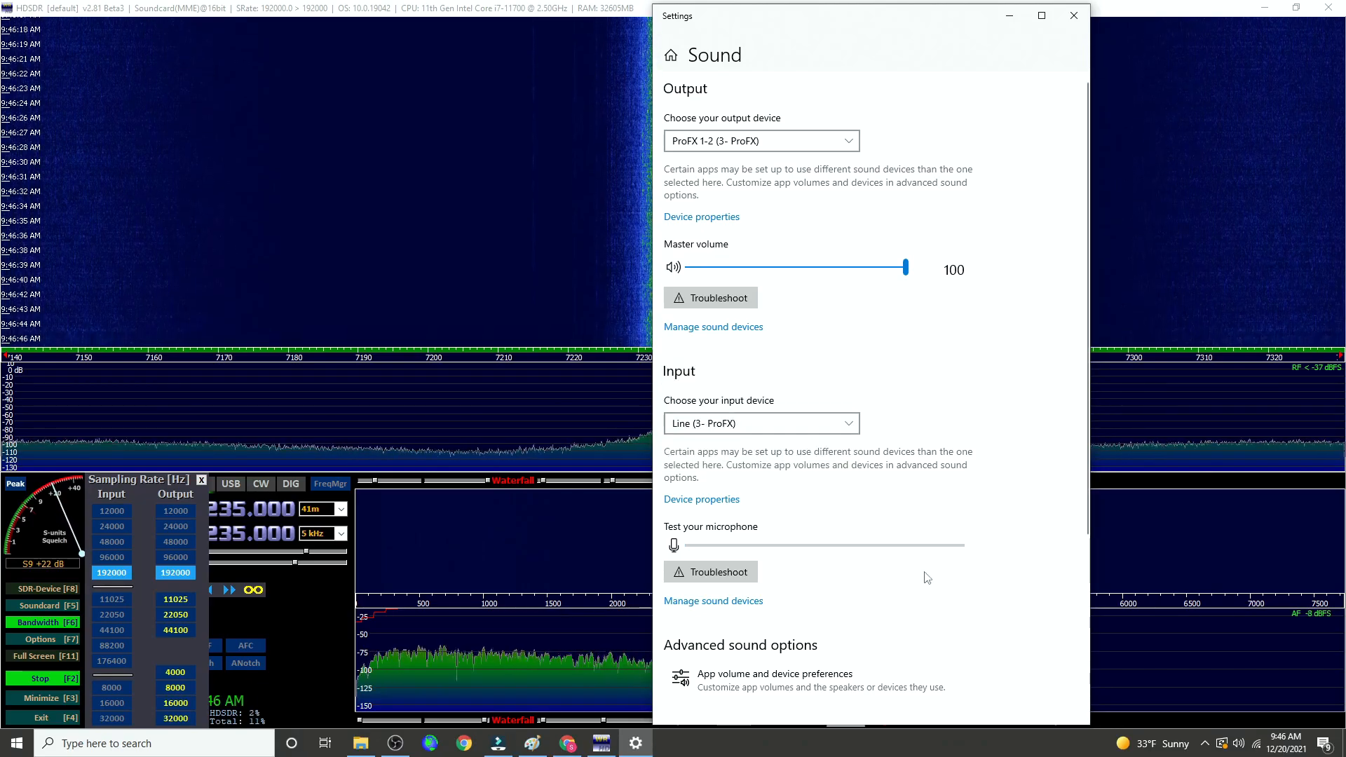
click(1067, 25)
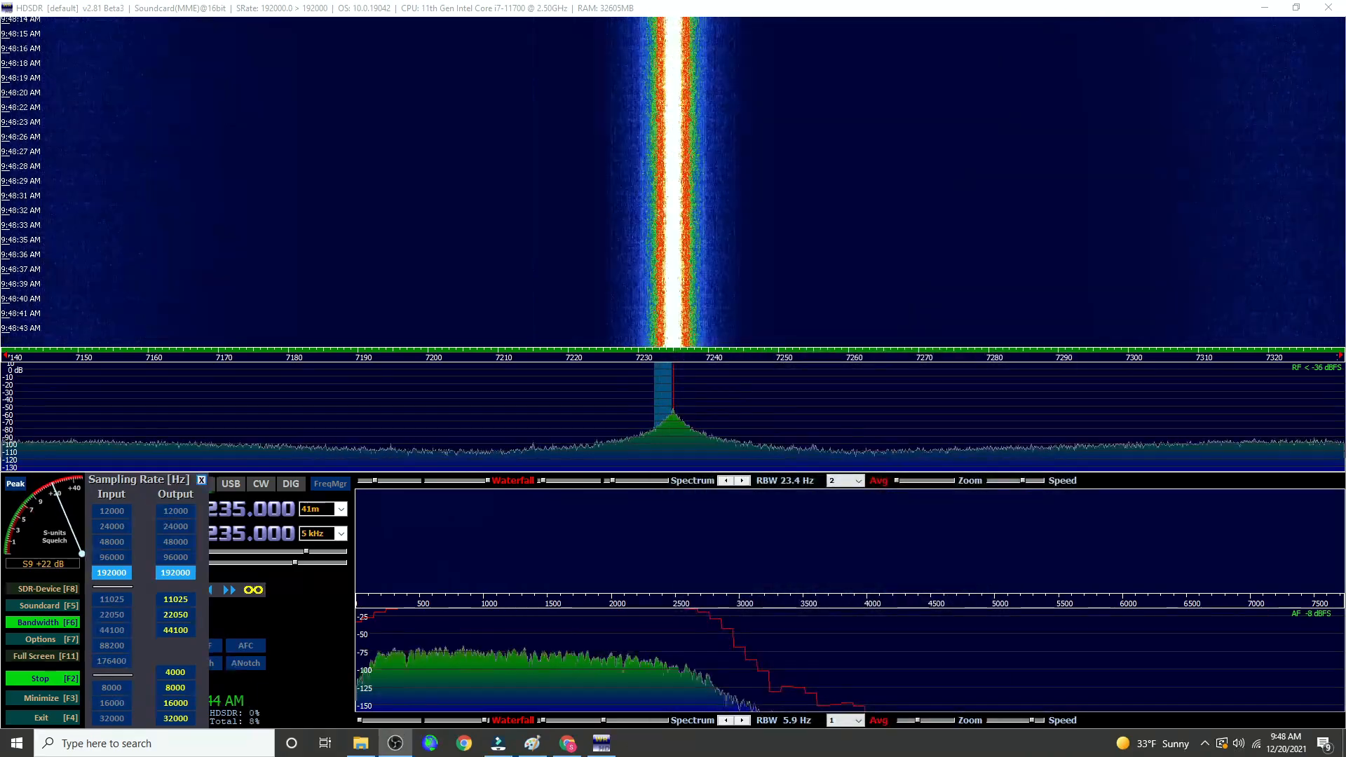
Close HDSDR's sampling rate panel and open the CAT to Radio (OmniRig) options.
click(202, 481)
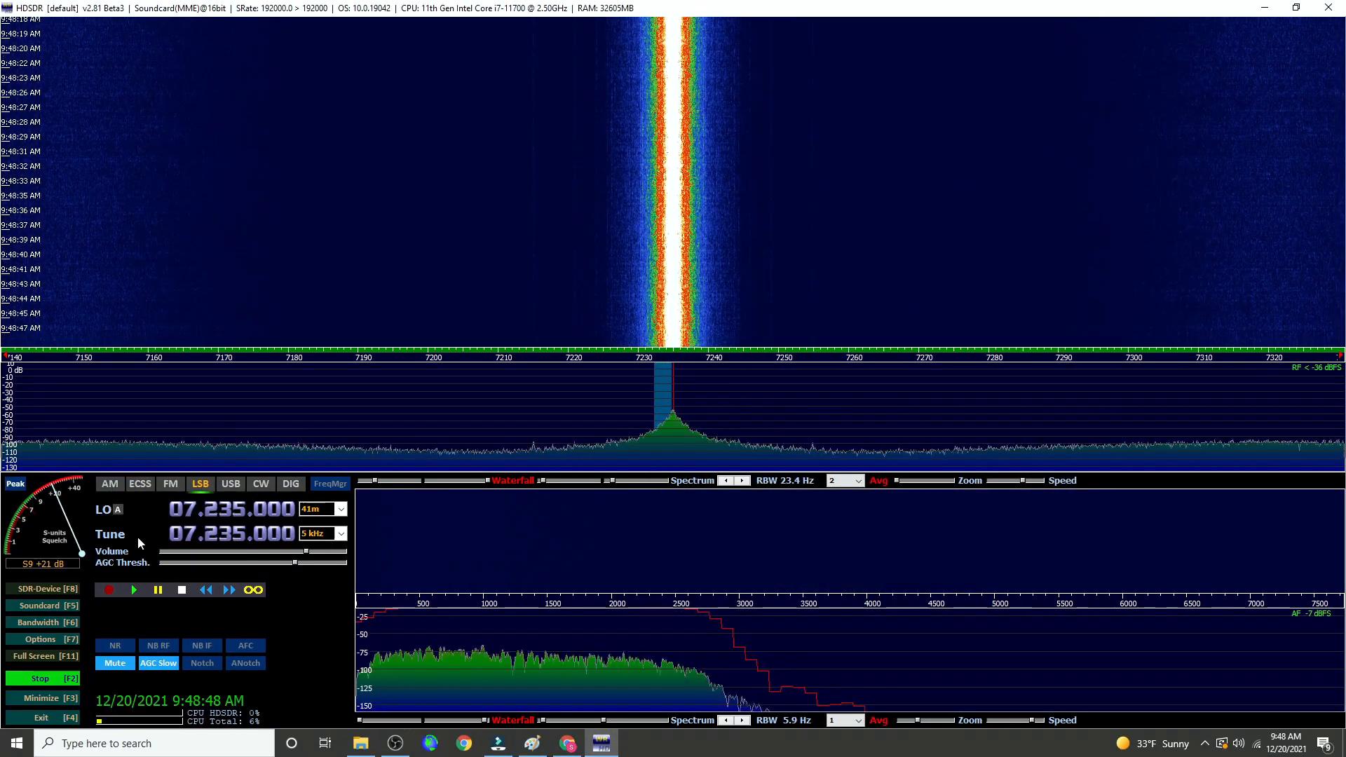
click(67, 640)
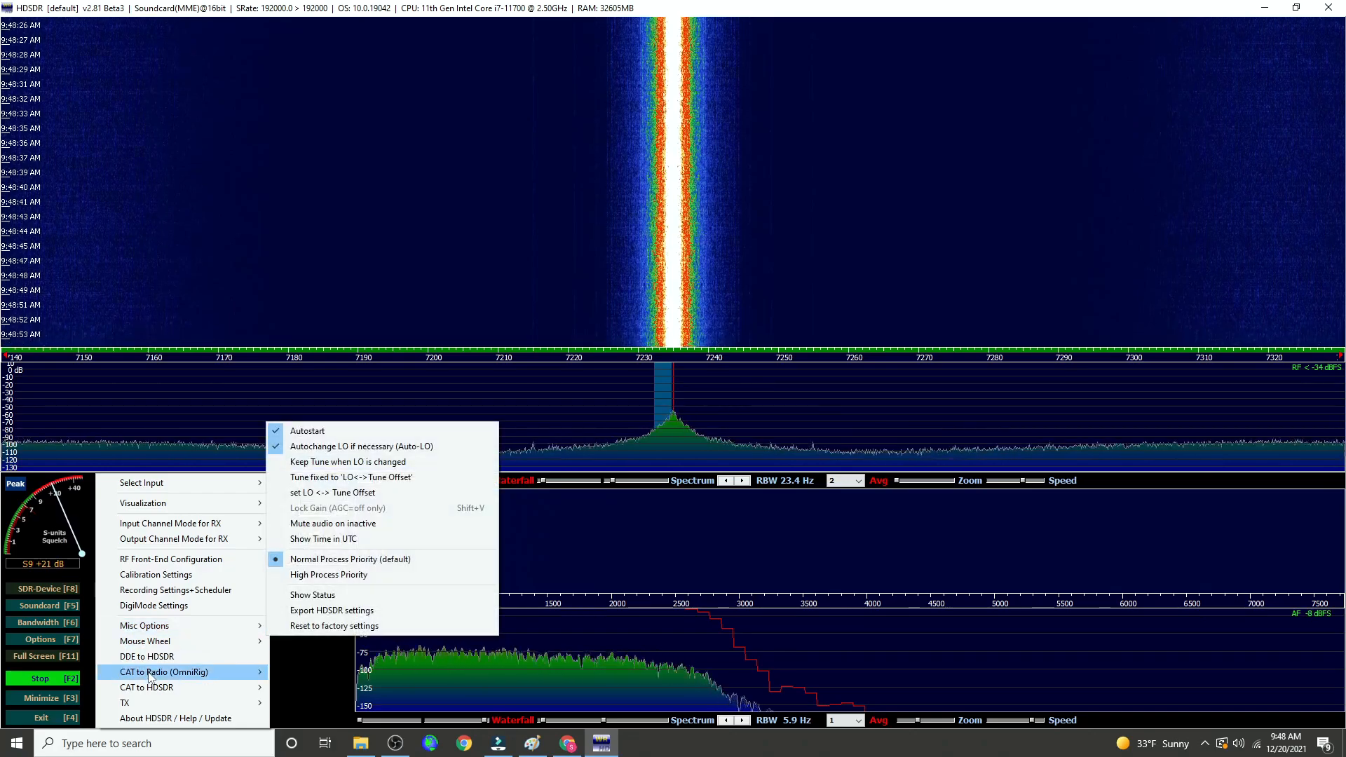
mouse_move(149, 675)
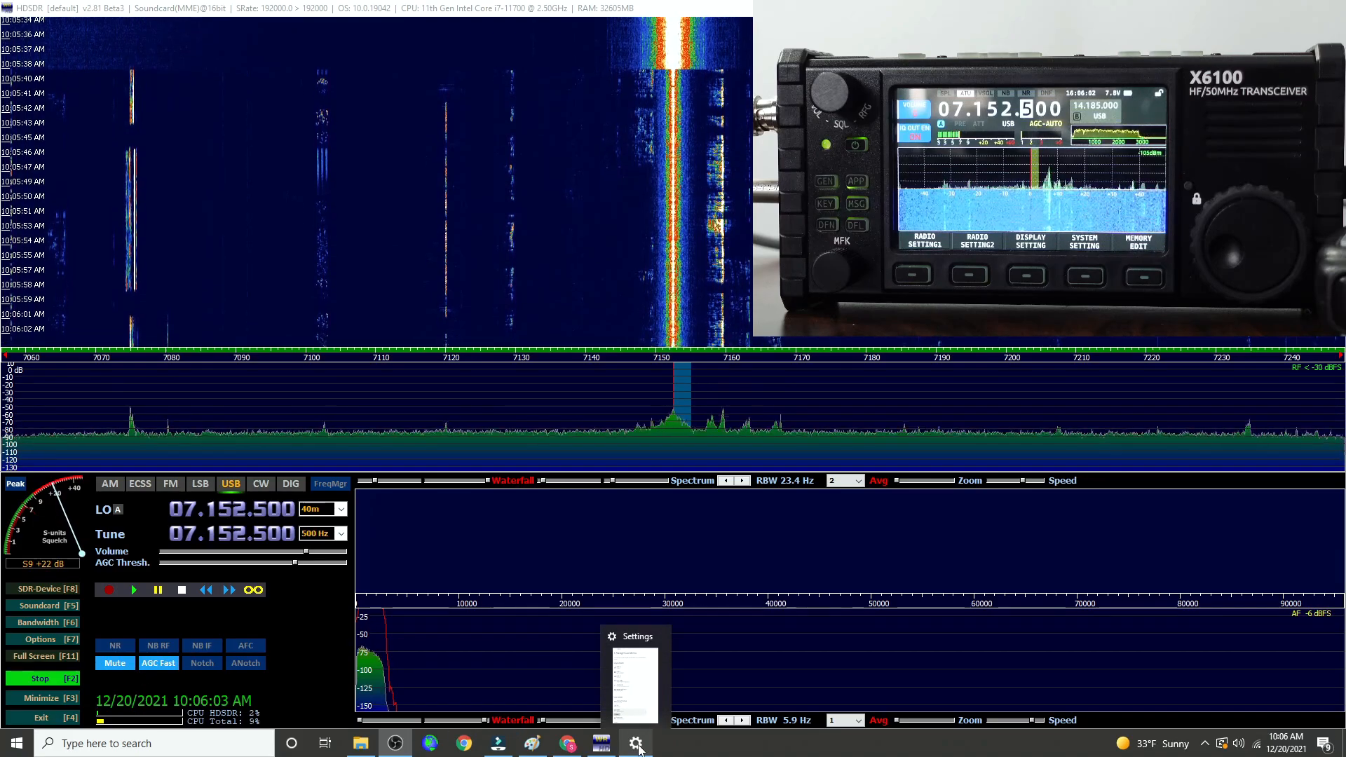
Open the Windows sound settings and choose Line In (Realtek(R) Audio) as the input device.
right_click(1238, 743)
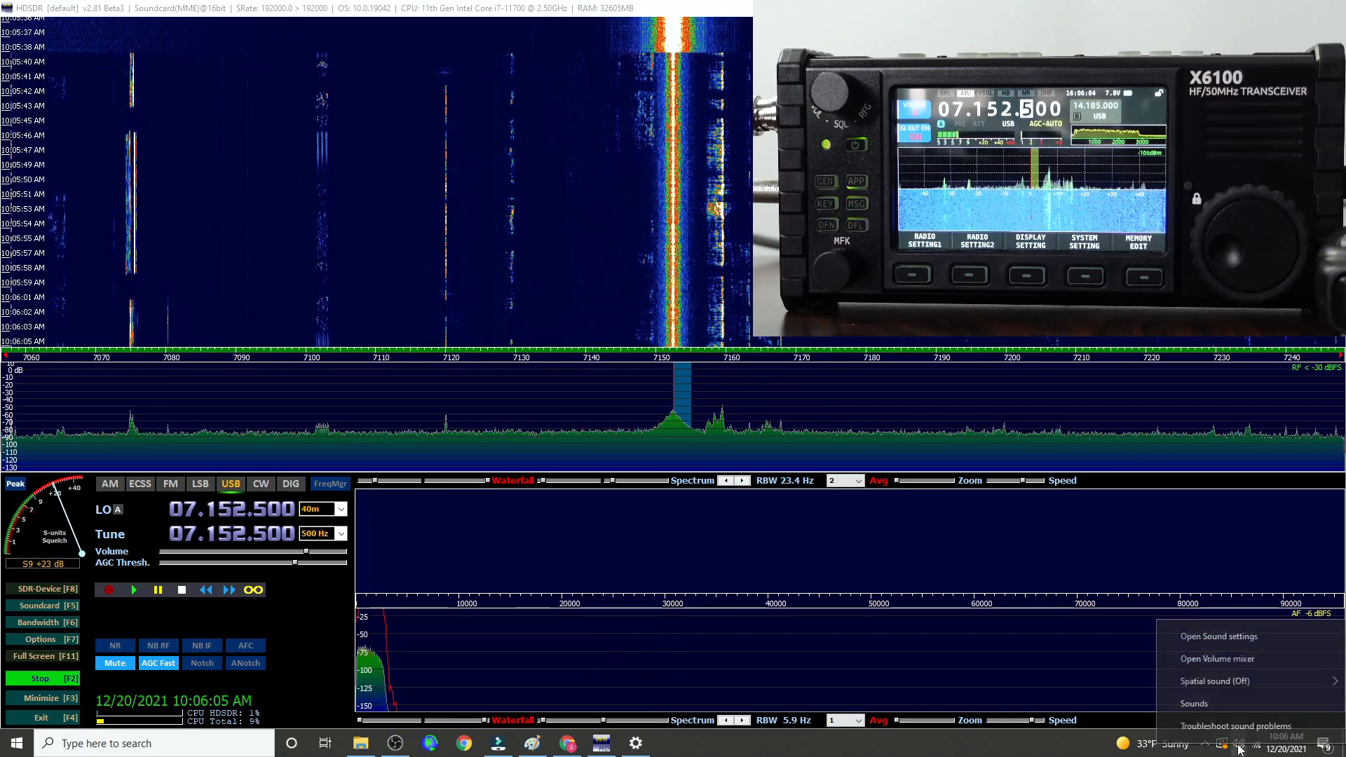
click(1234, 639)
click(761, 422)
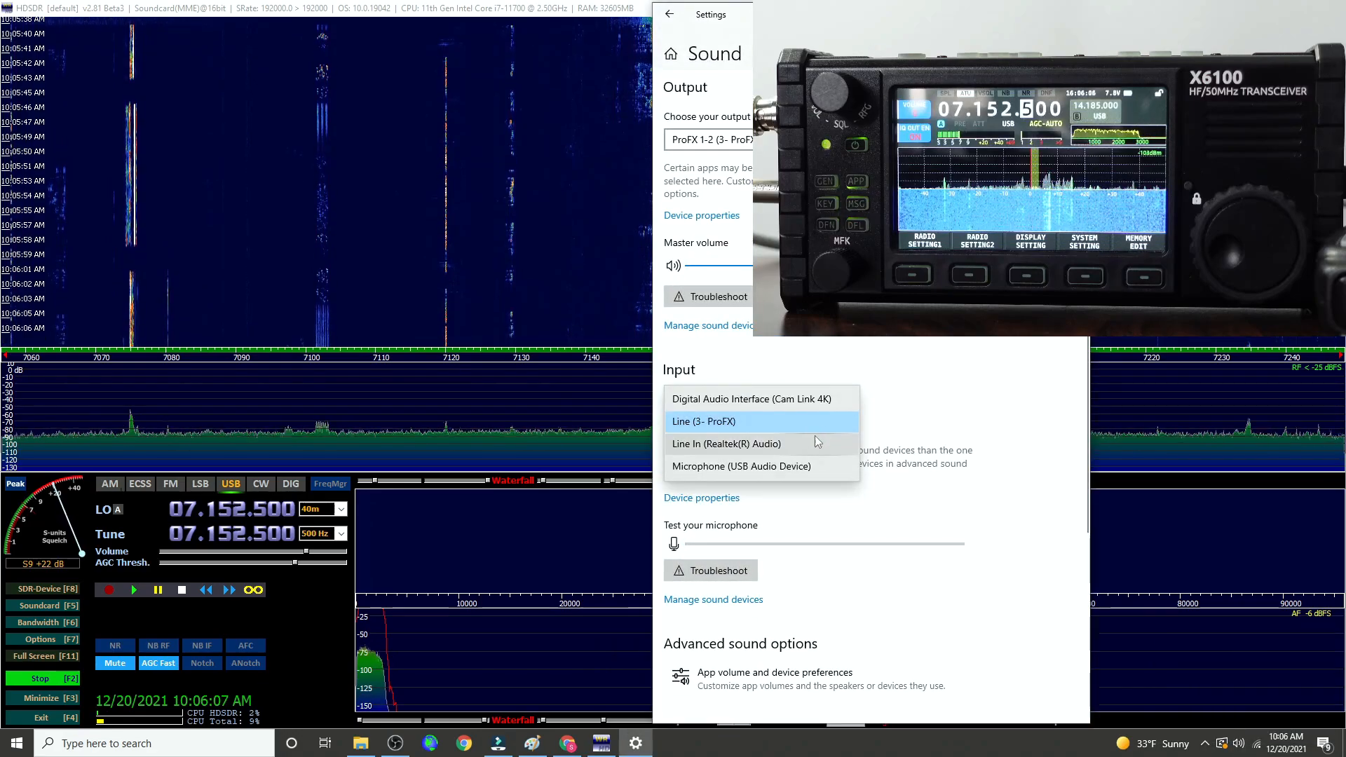
click(806, 447)
Confirm Line In's advanced properties with 2 channel, 24 bit, 192000 Hz and audio enhancements enabled, and dismiss the audio output error.
click(702, 498)
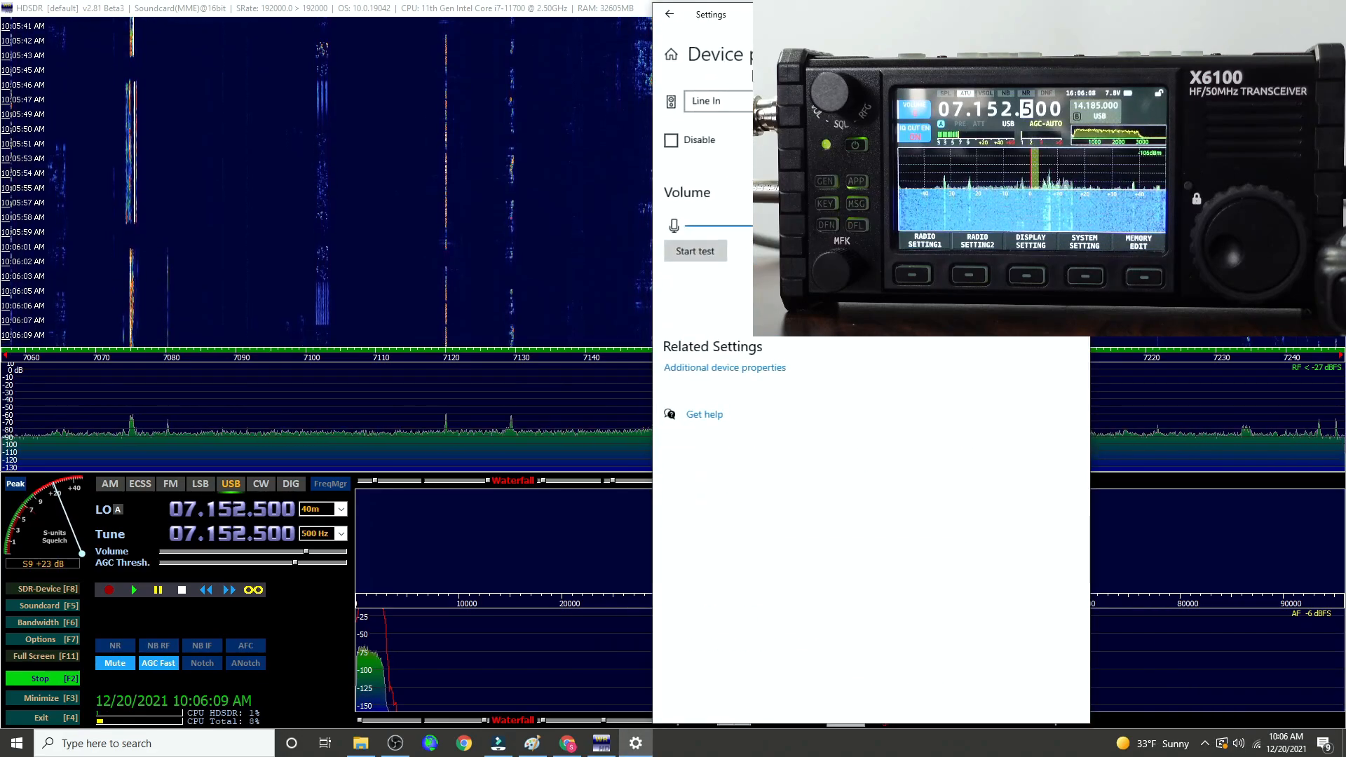
click(731, 368)
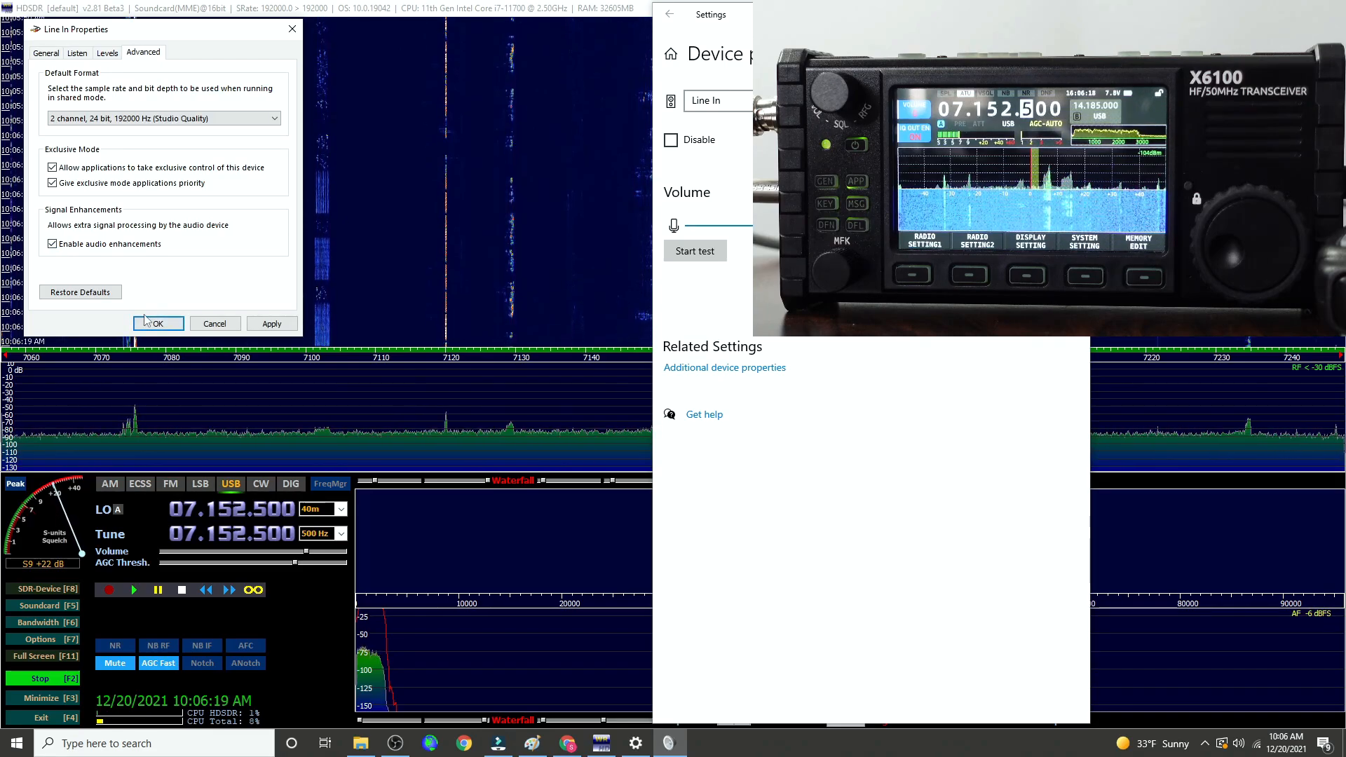
click(171, 324)
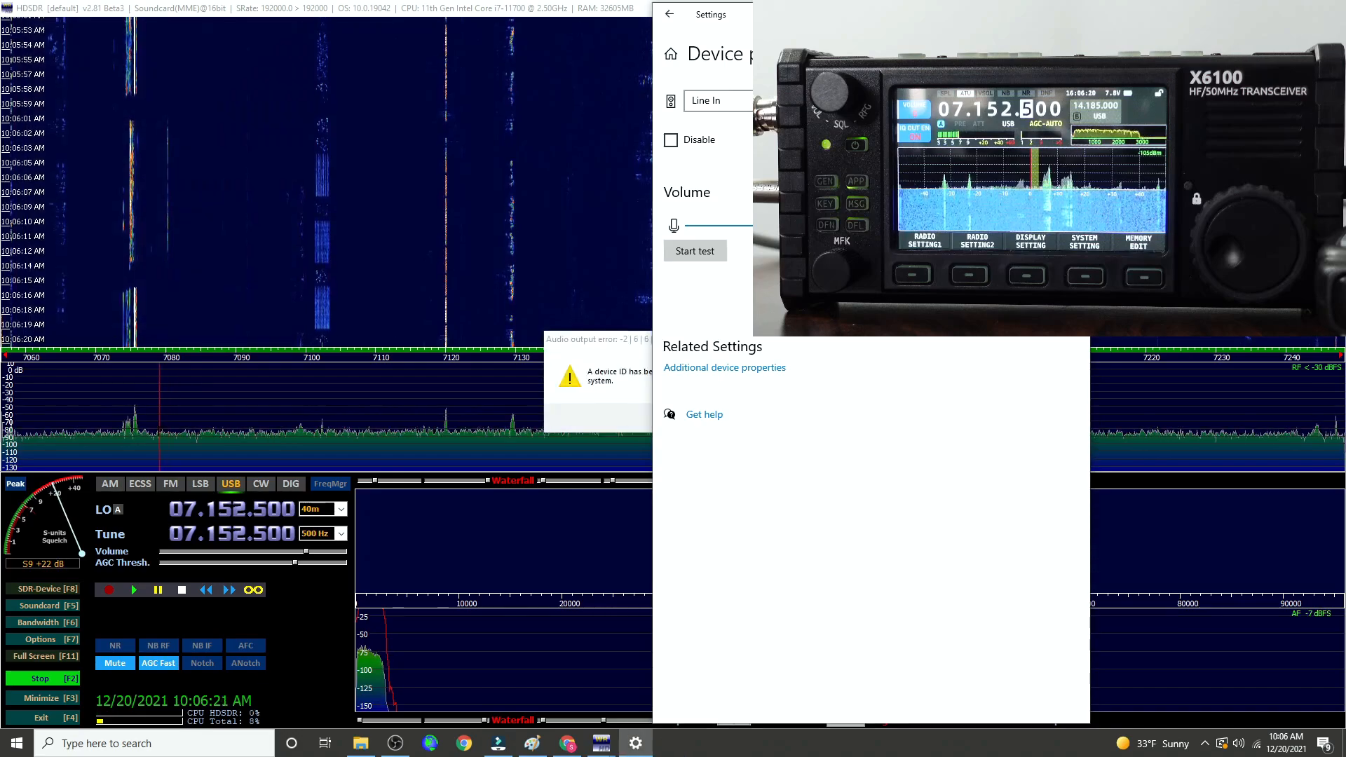
click(633, 386)
click(772, 418)
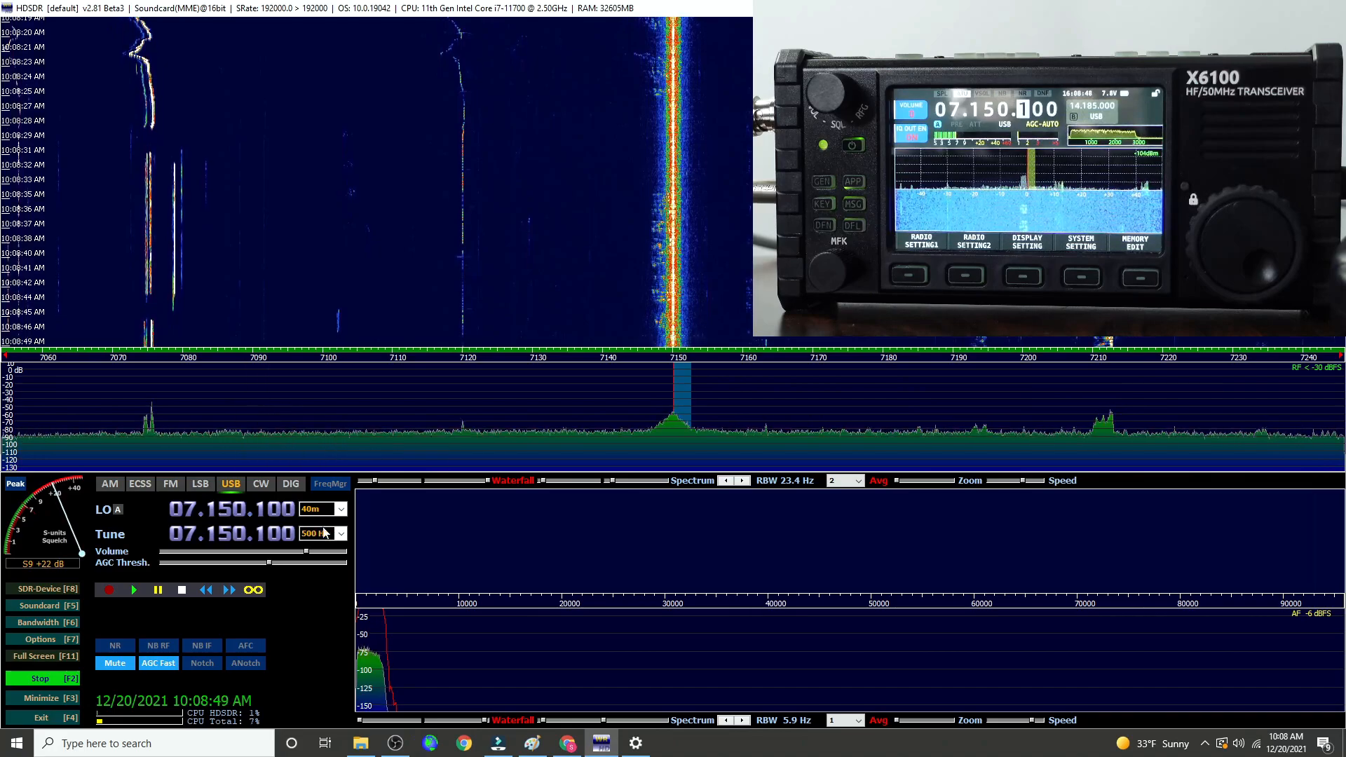
Tune HDSDR to 7.215.000 from the spectrum and switch the receive mode to LSB.
click(1112, 398)
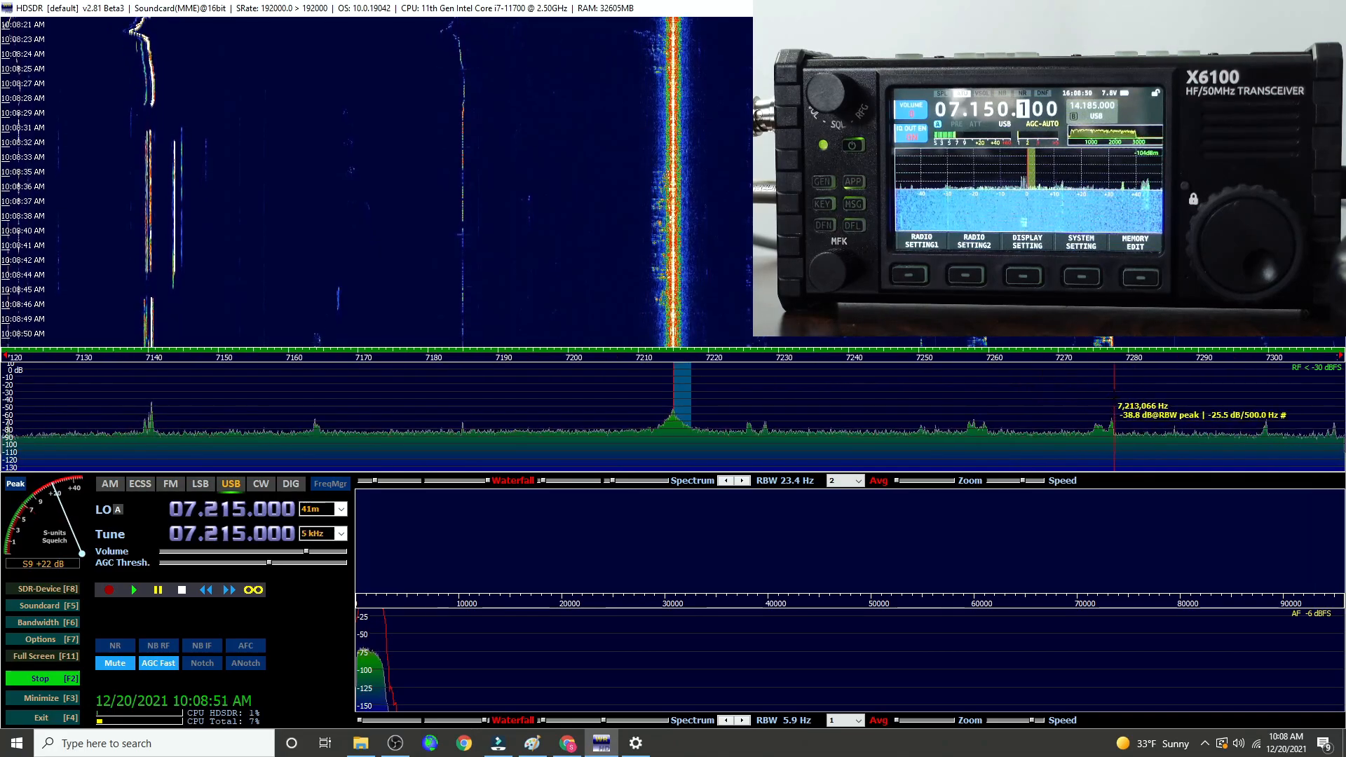
click(200, 484)
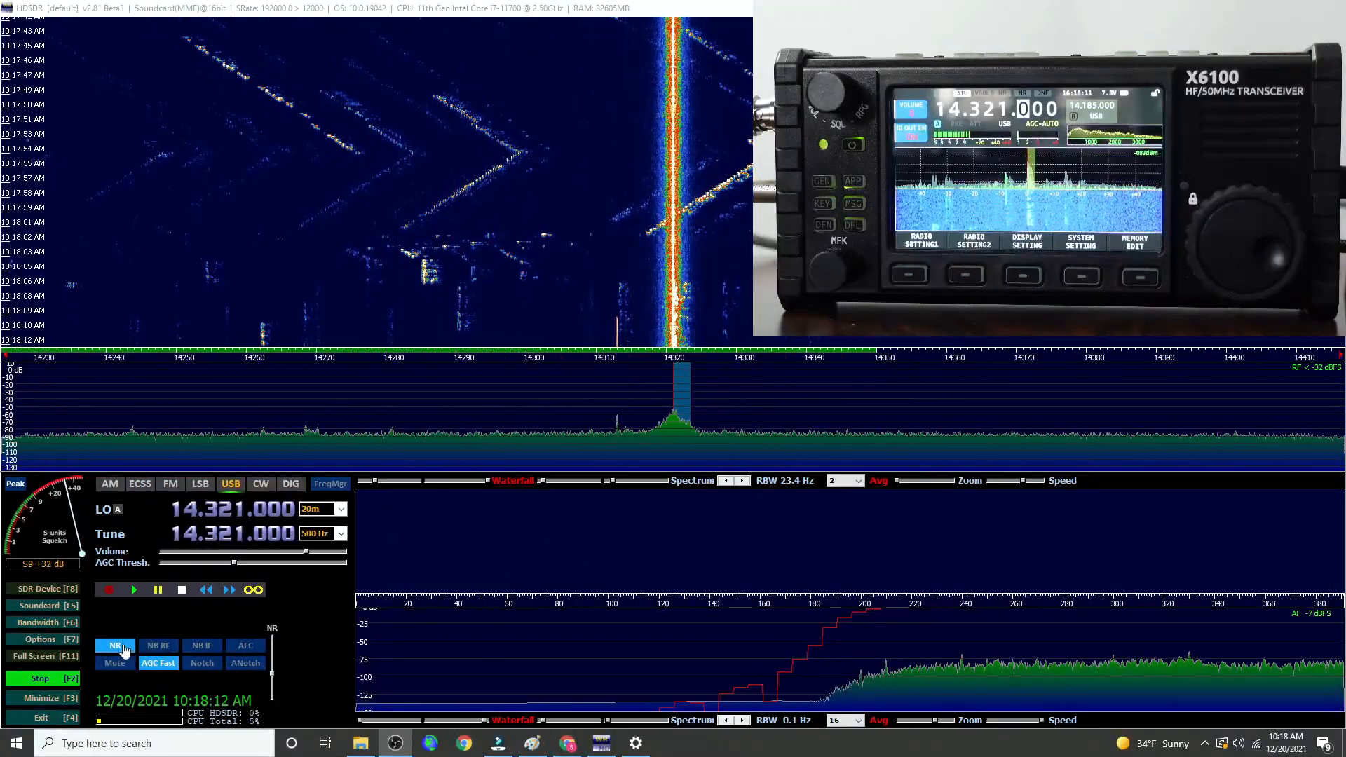
Try the RF noise blanker and the automatic notch filter on the 14.321.000 signal, turning each on and off.
click(158, 646)
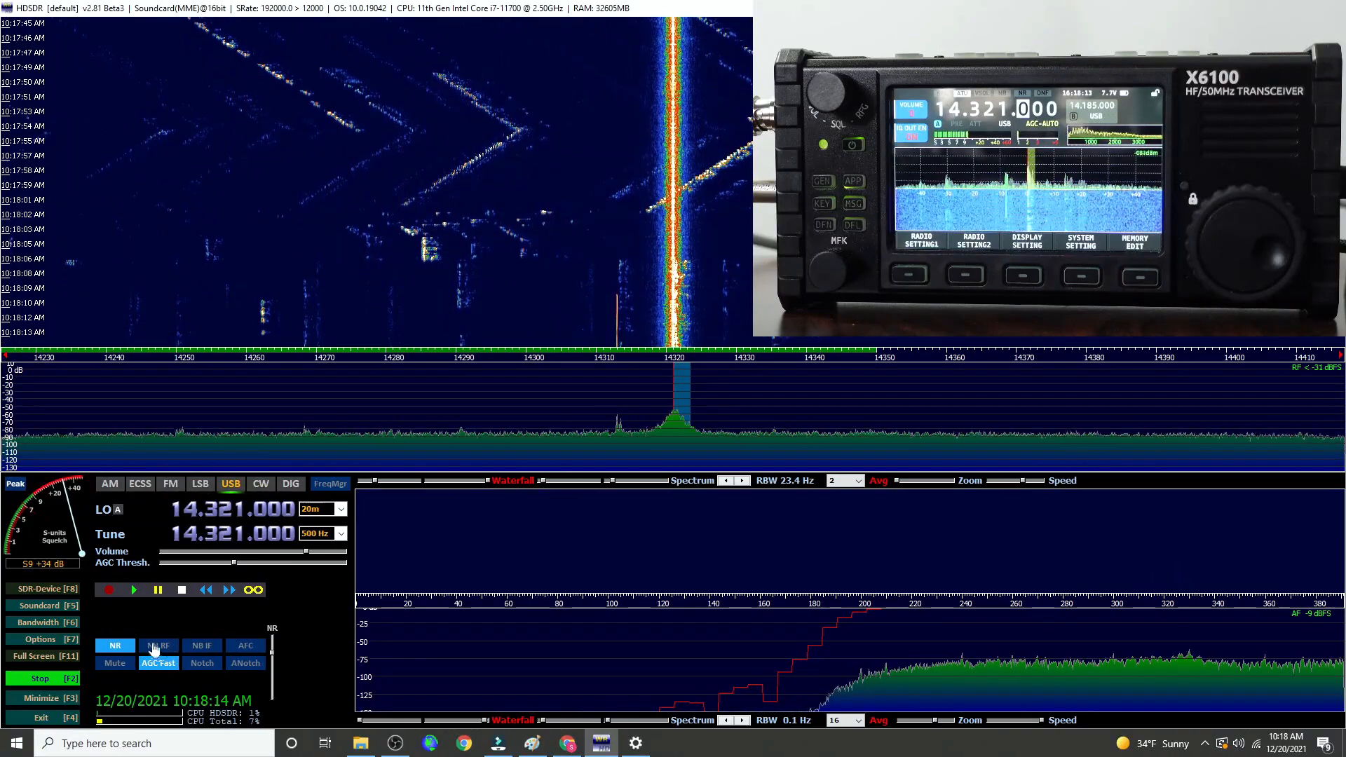
click(160, 651)
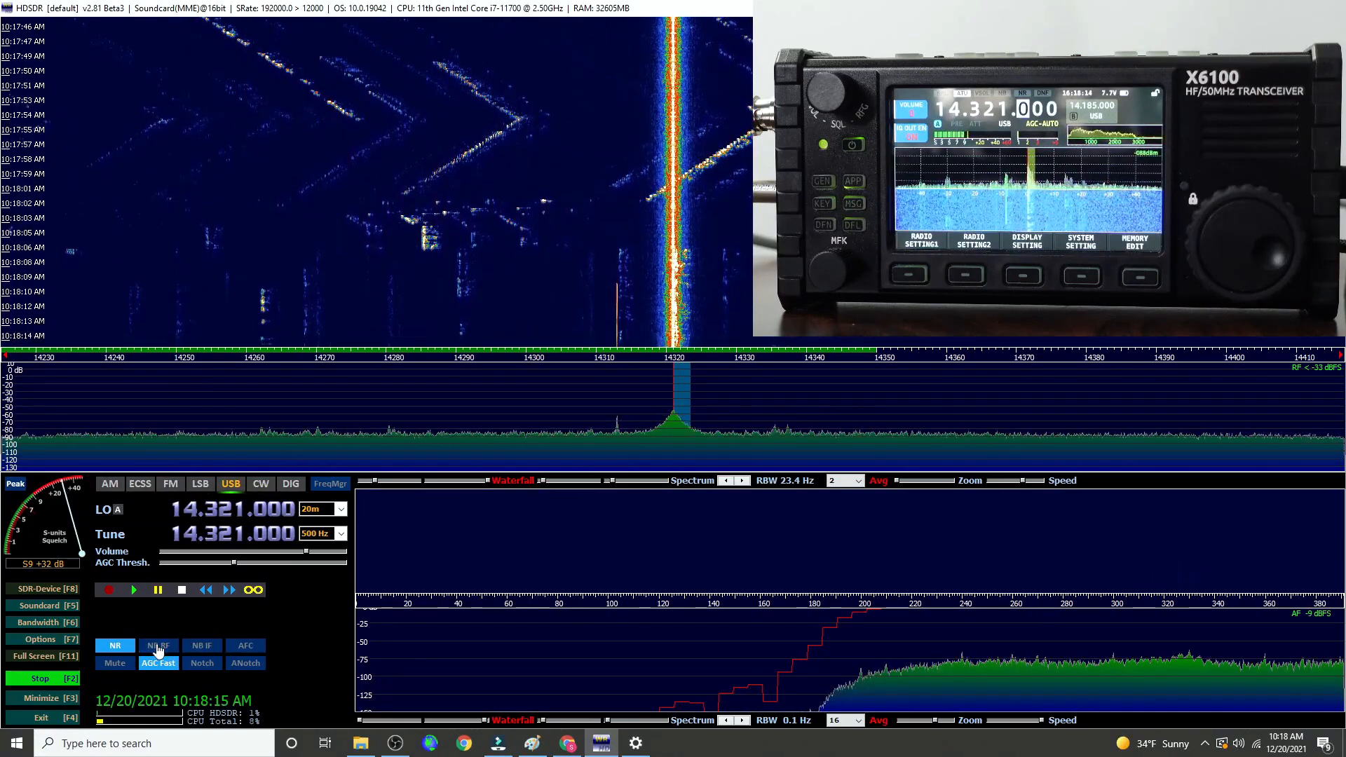
click(238, 666)
click(244, 665)
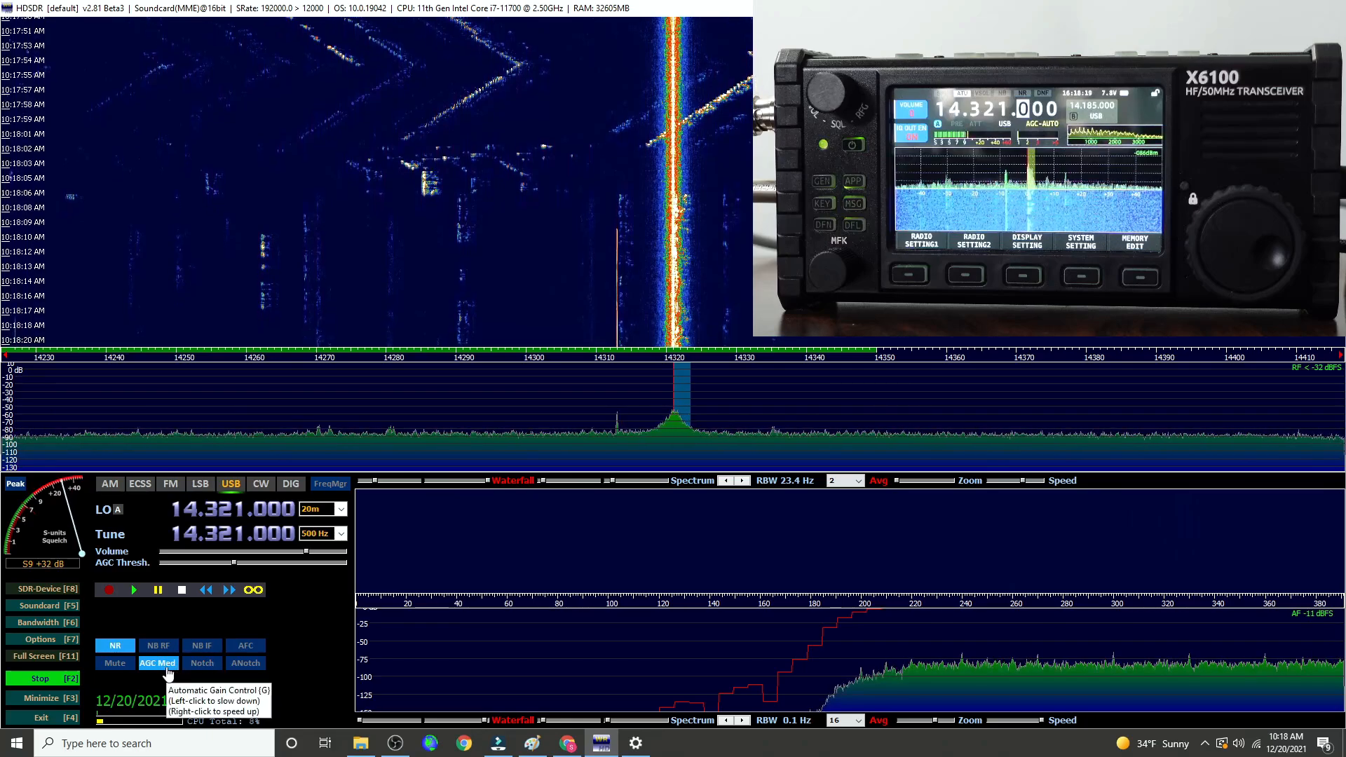
Set the automatic gain control to AGC Slow, and turn noise reduction back on and adjust its level.
click(166, 672)
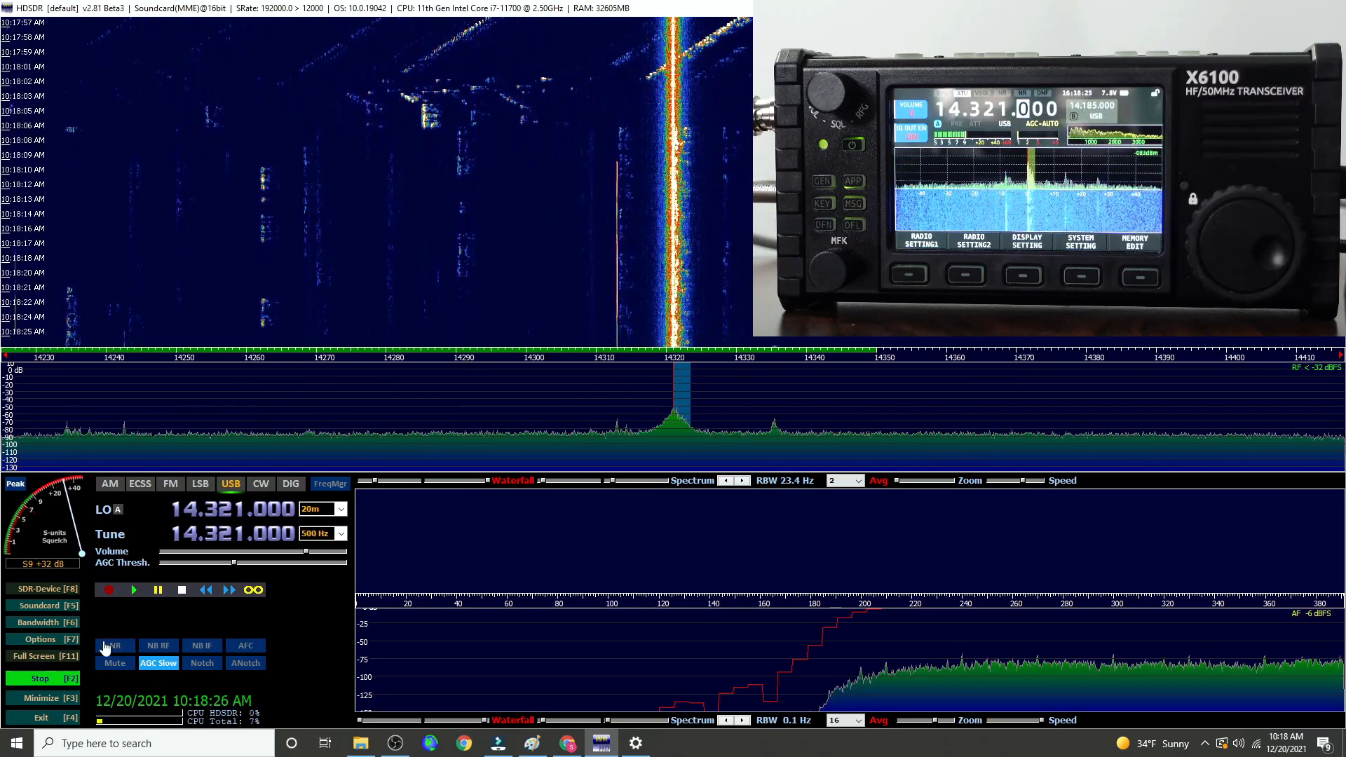
right_click(130, 647)
drag(272, 653, 272, 680)
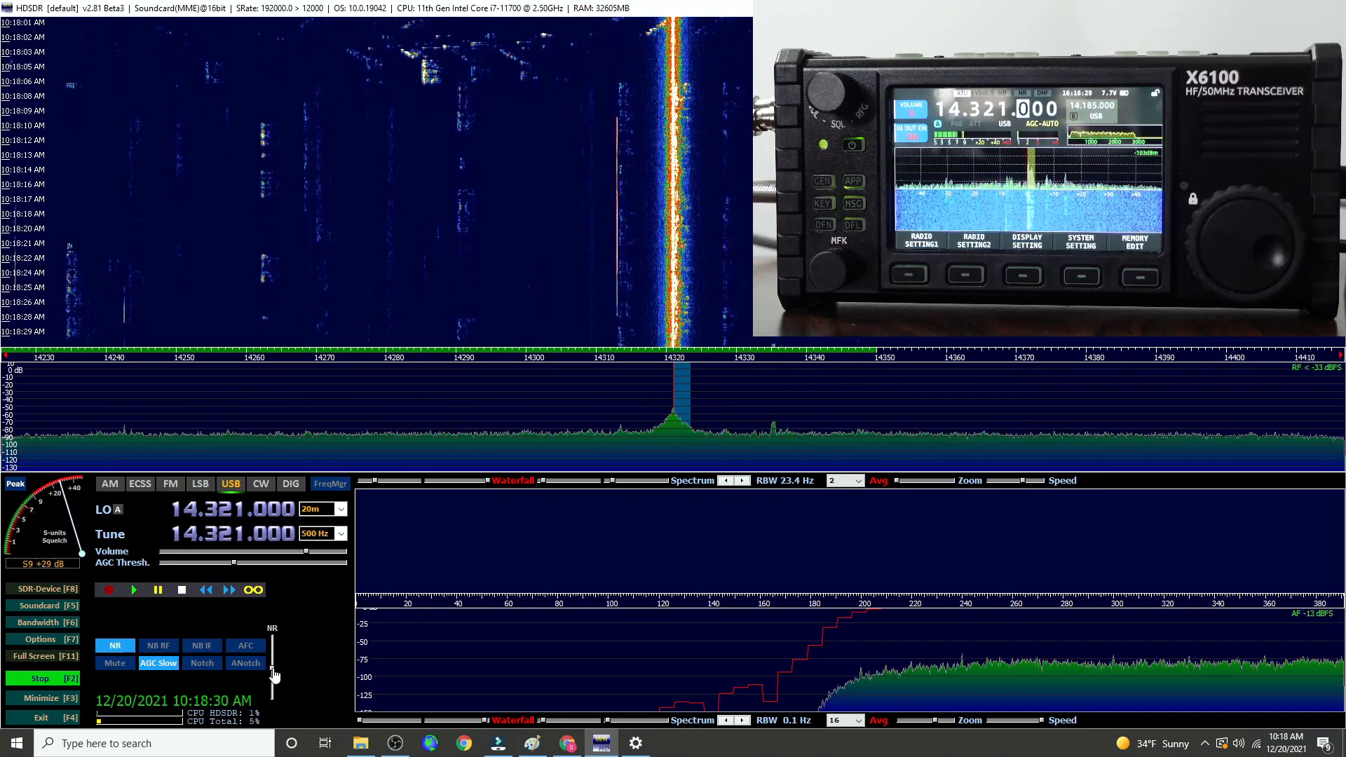